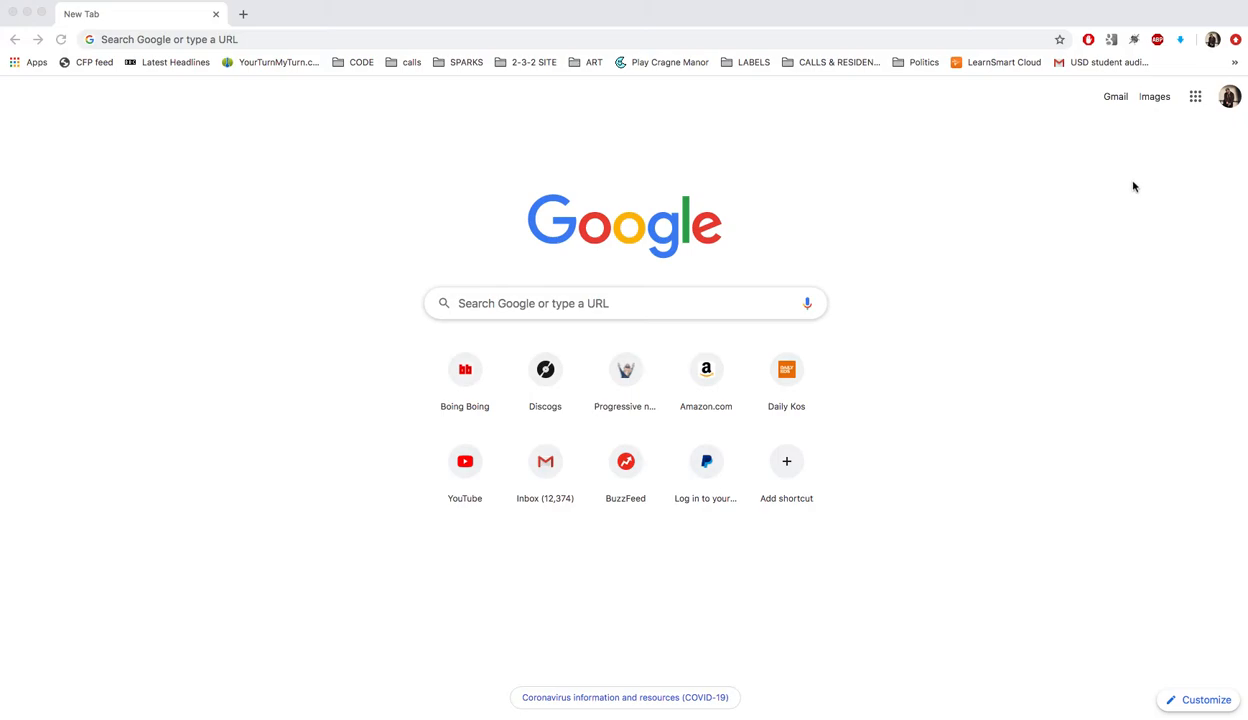
Go to youtube.com from the Chrome address bar
click(337, 37)
text(youtube.com)
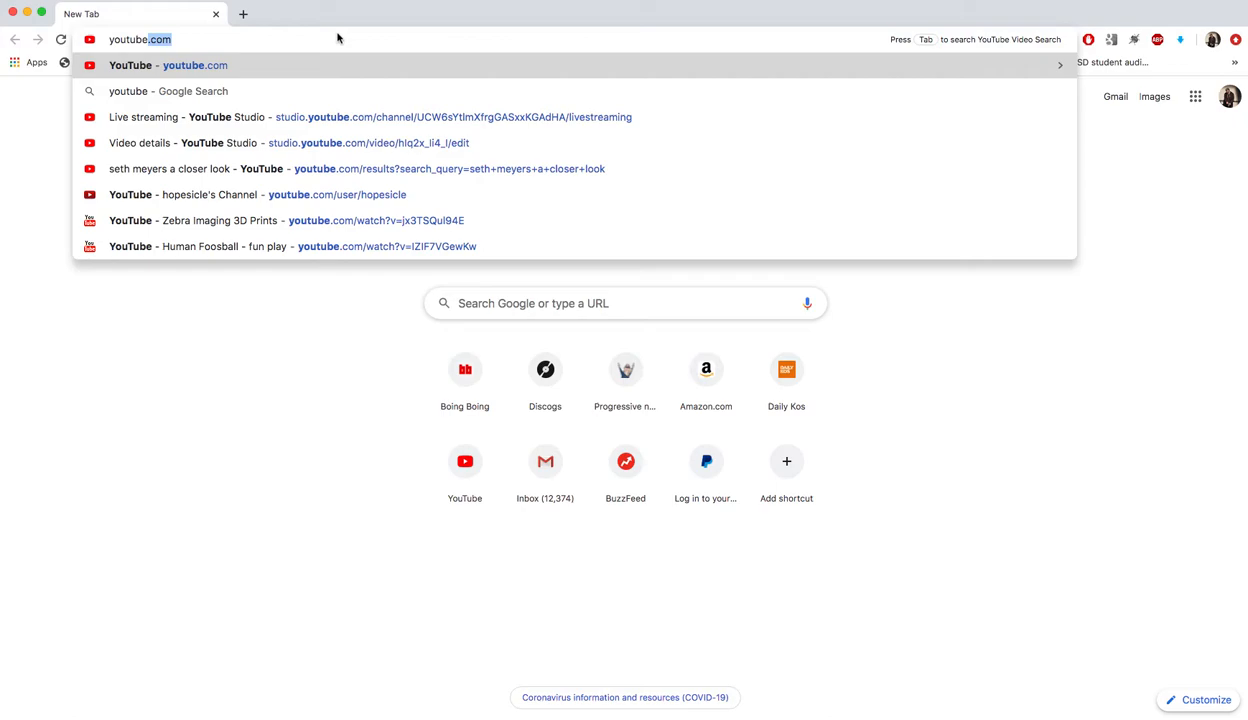
key(Return)
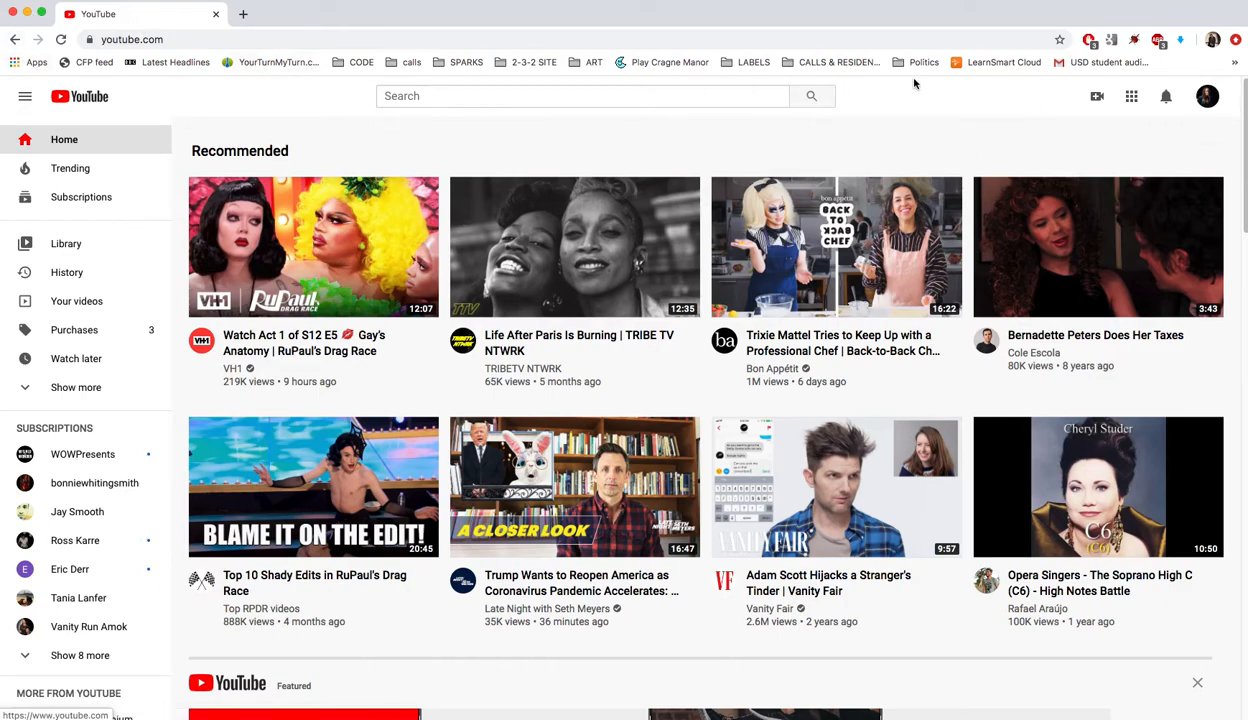
From the avatar menu, choose Switch account and then Add account
click(1209, 101)
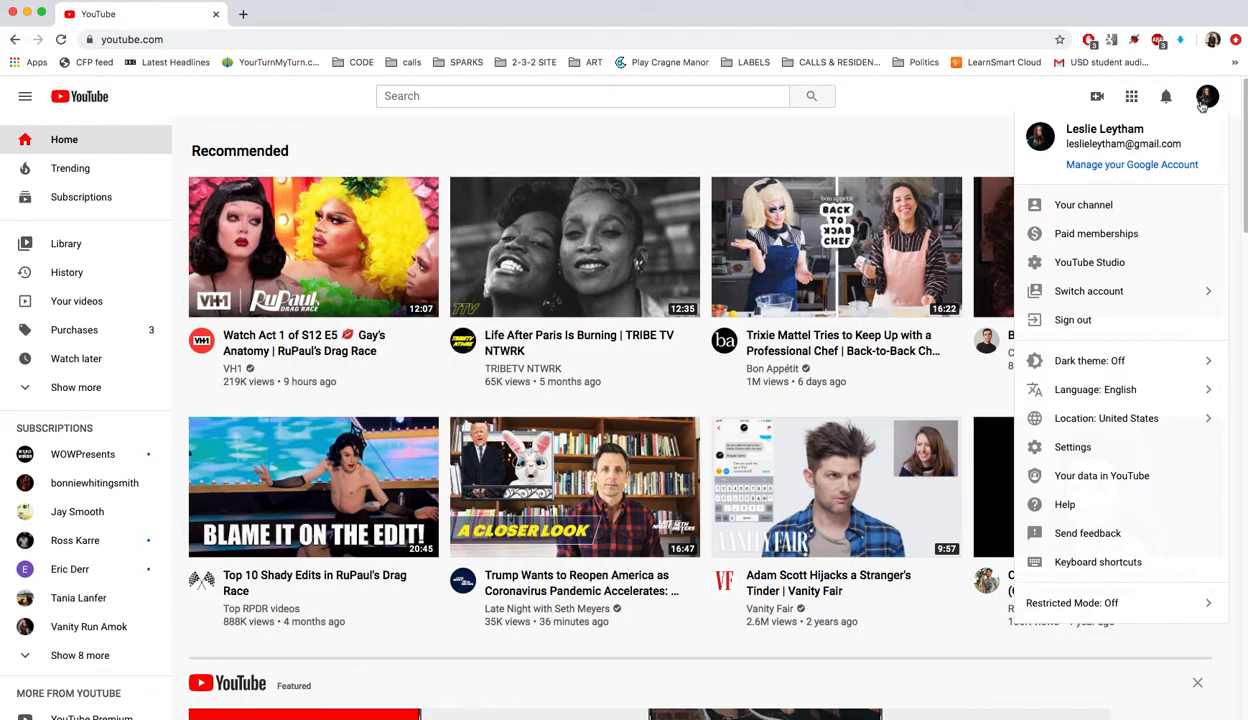
click(1074, 293)
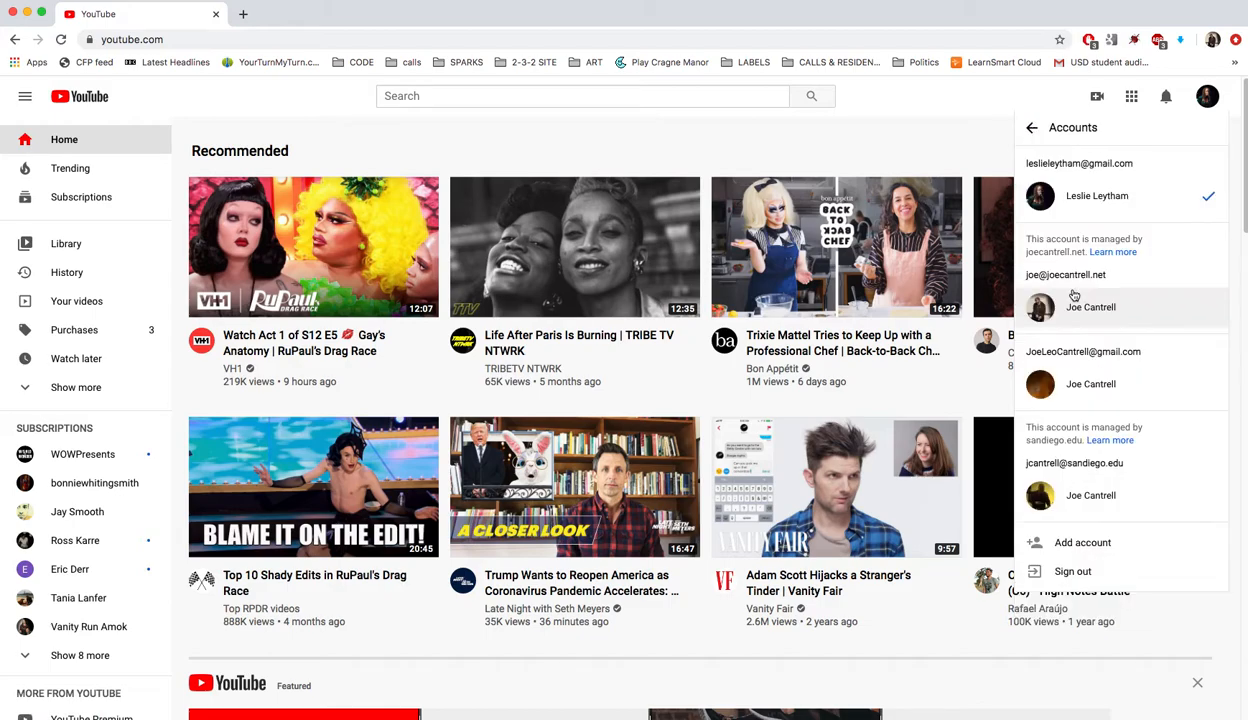
click(1085, 545)
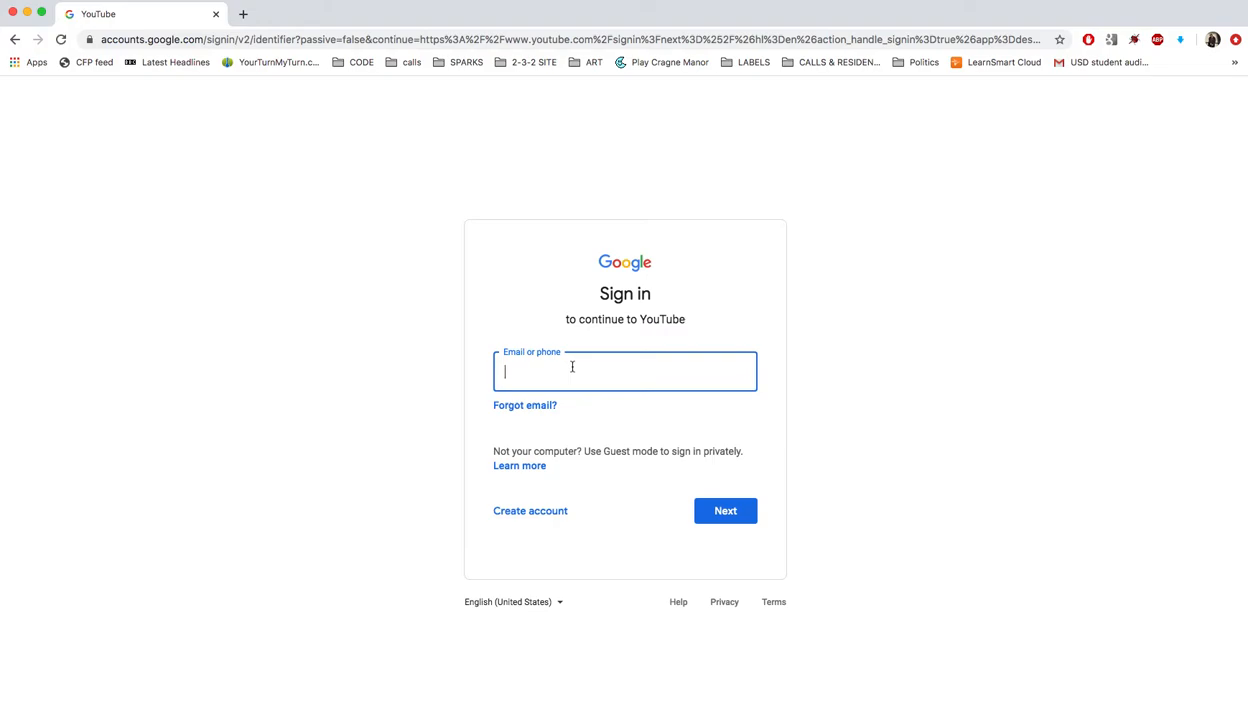
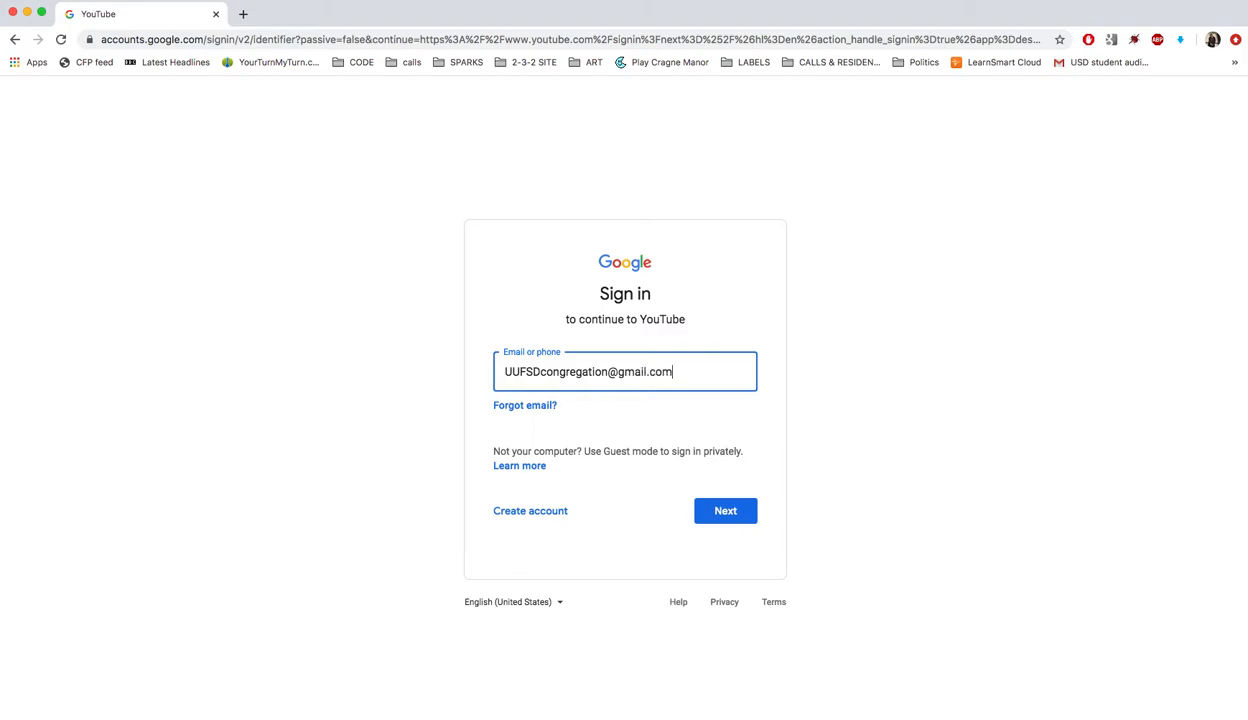
Enter the congregation account's e-mail, then its password, to finish signing in
click(712, 511)
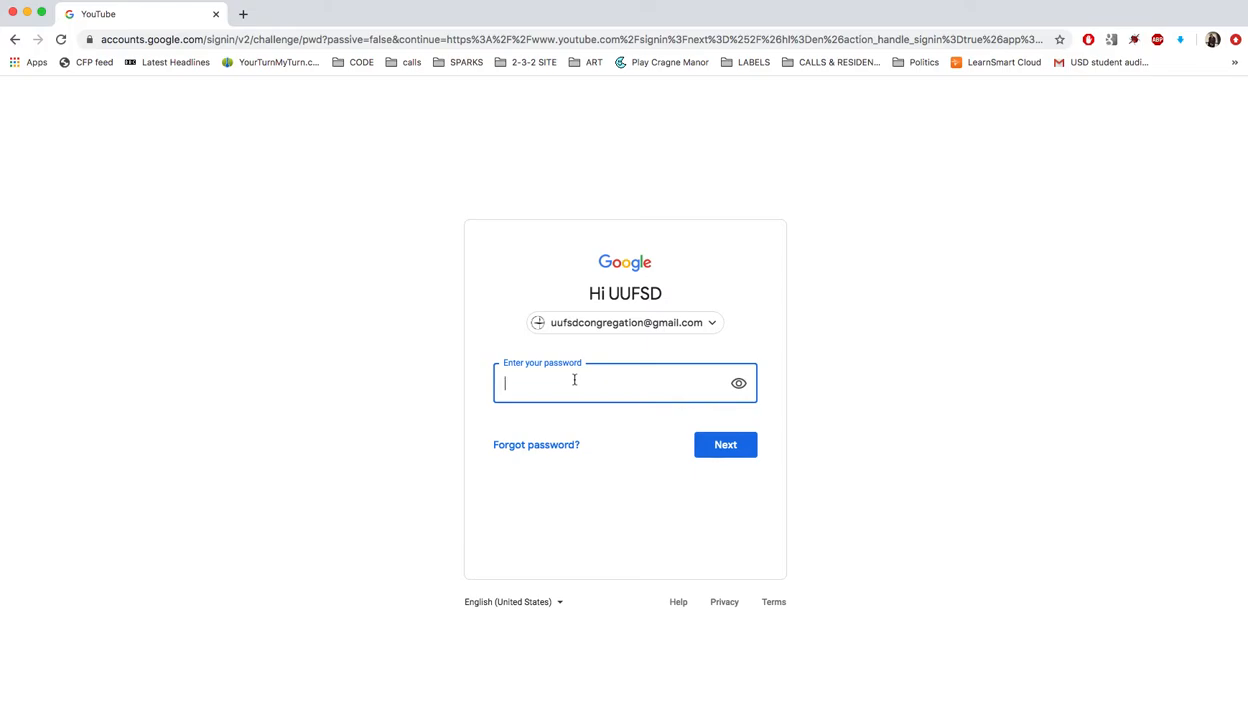
text(a)
key(Return)
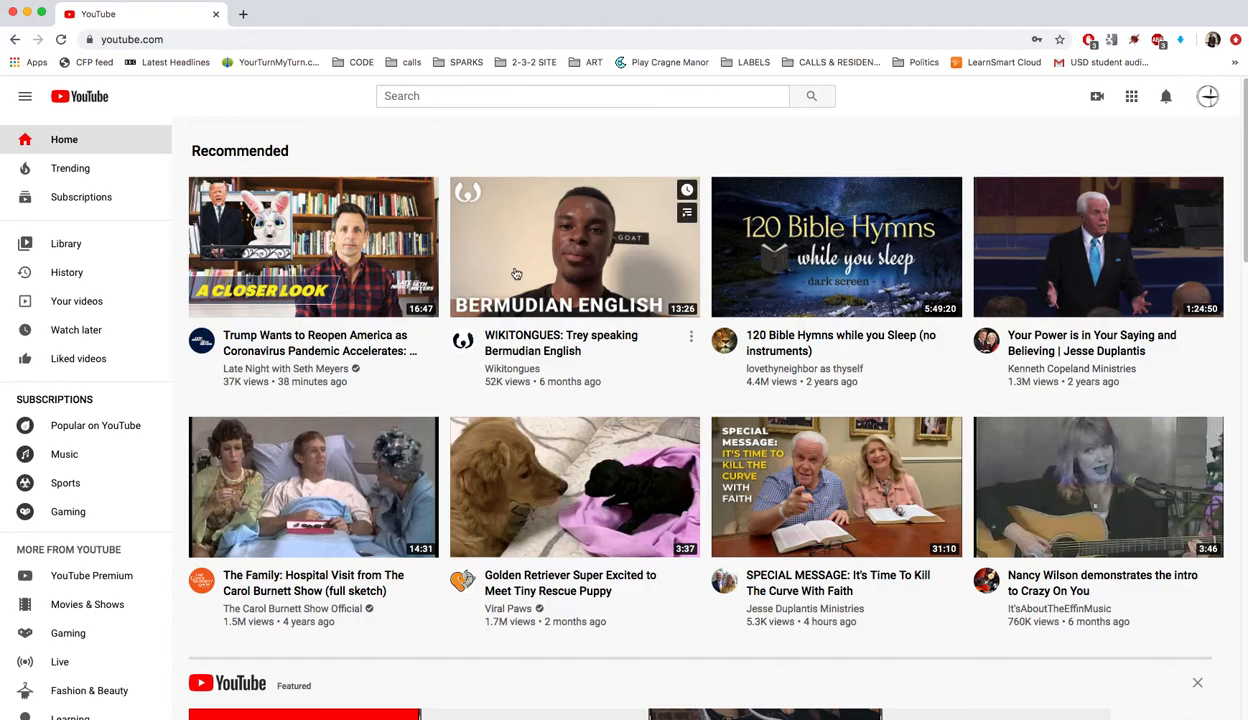
Choose Go live from the camera (create) menu to start a webcam stream
click(1096, 98)
click(1136, 161)
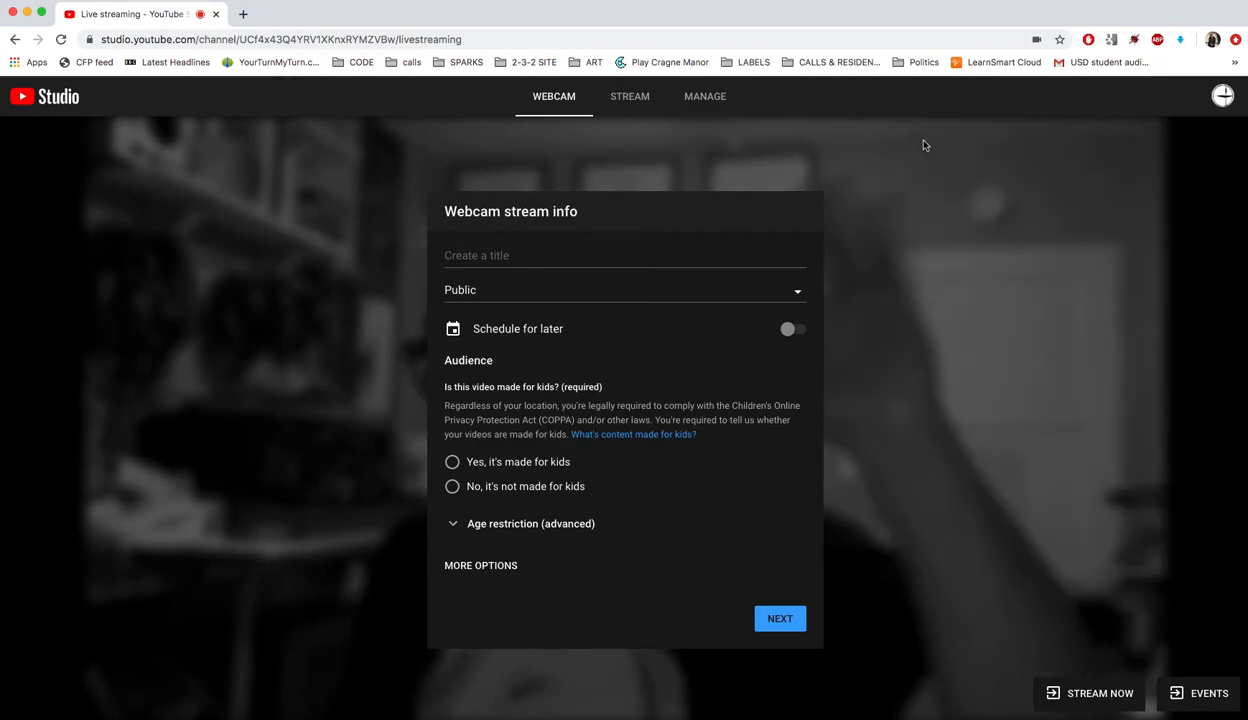
Title the webcam stream 'Test UUFSD' and set its visibility to Unlisted
click(550, 259)
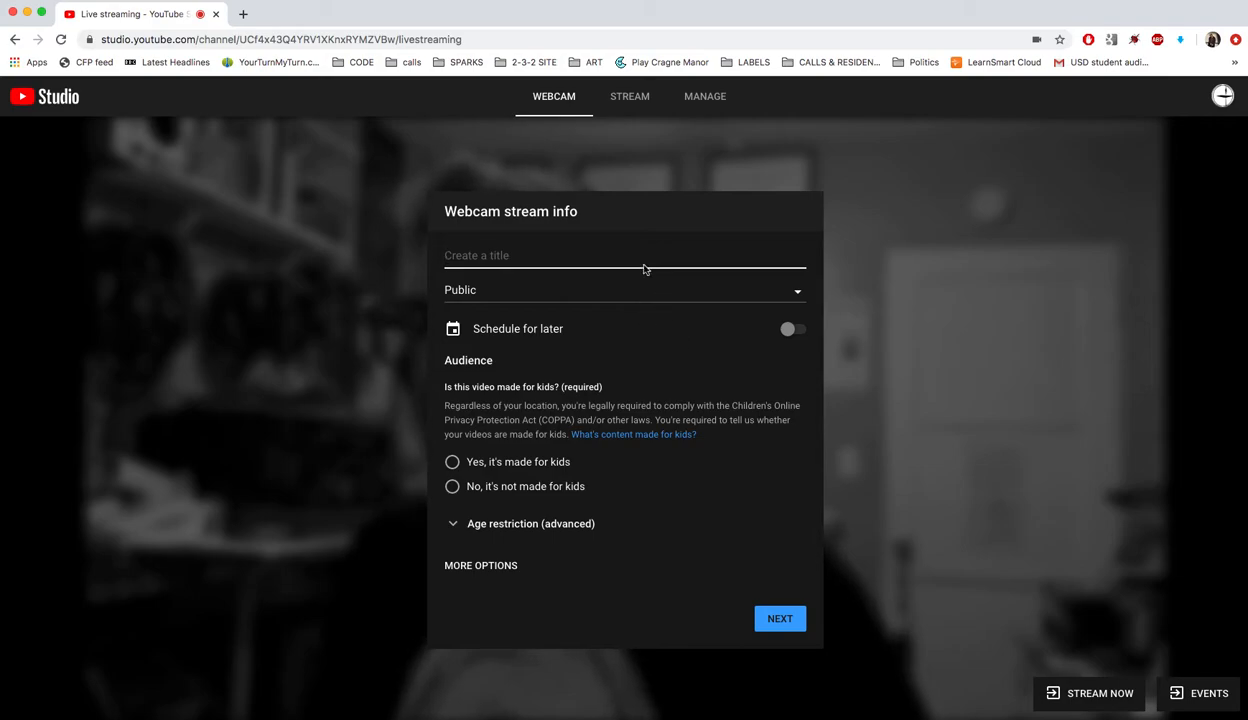
text(Test UUFSD)
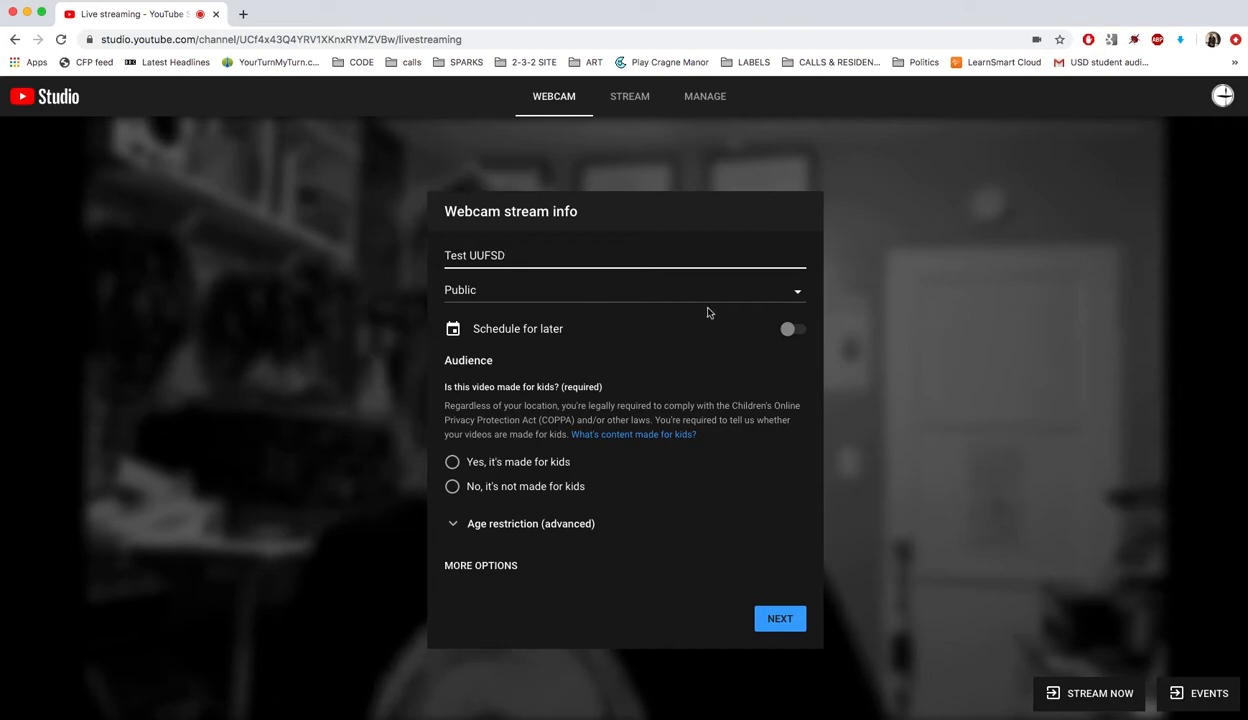
click(798, 296)
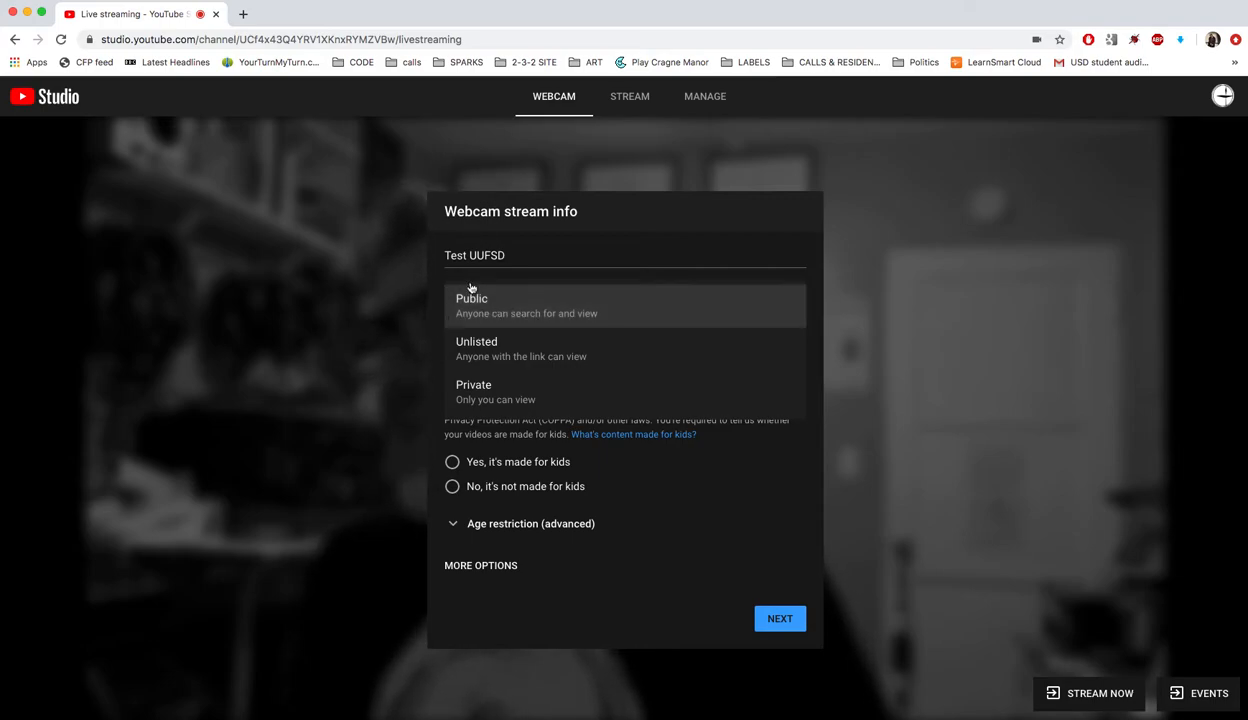
click(598, 351)
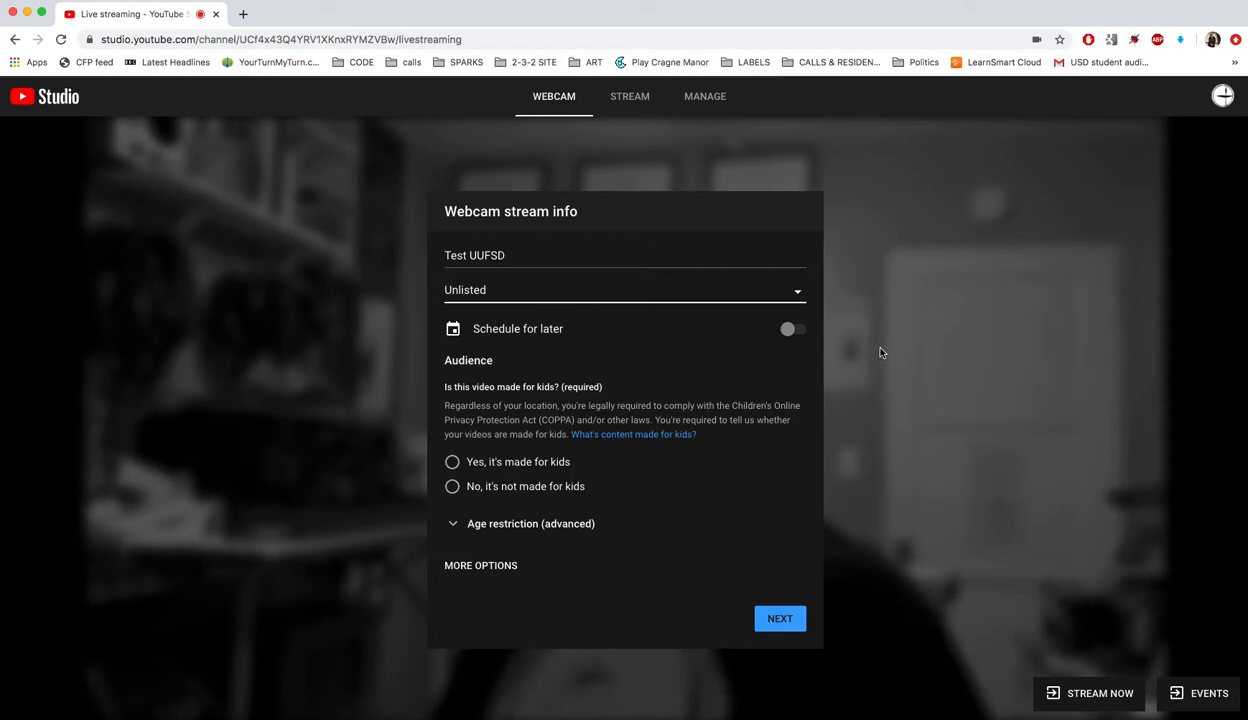
Schedule the stream for Wed, Mar 25 at 7:10 PM and mark it not made for kids
click(788, 331)
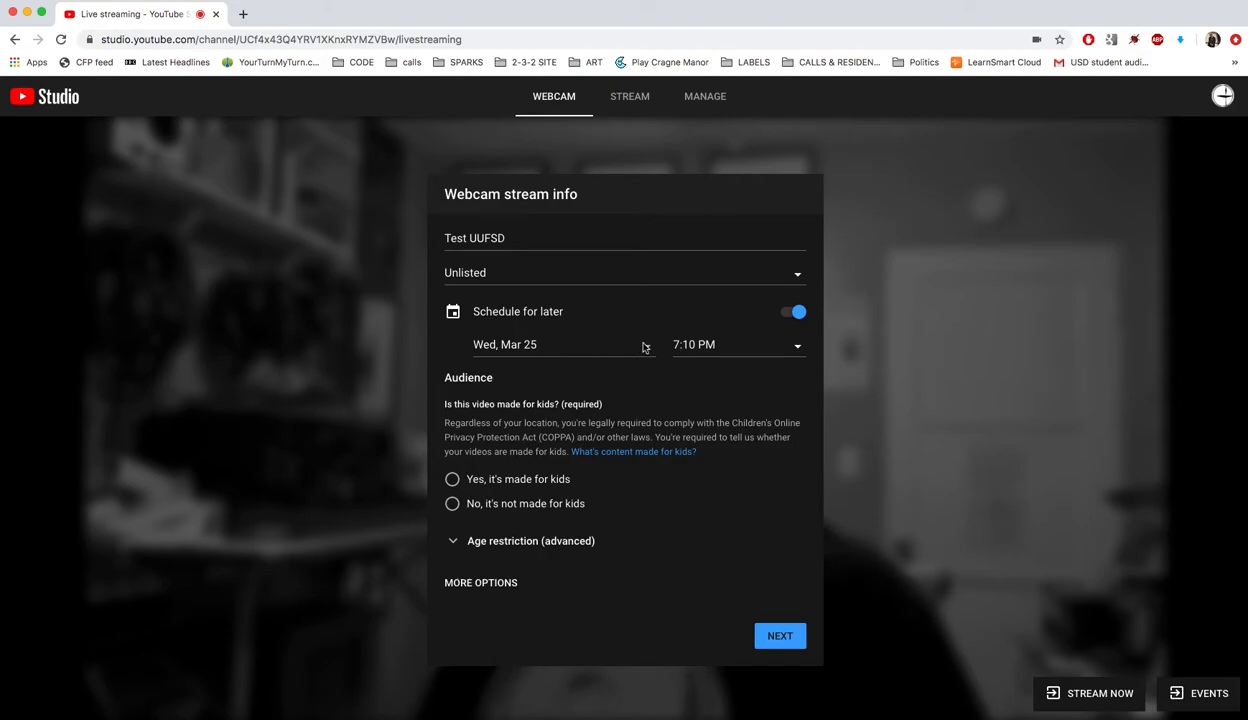
click(695, 347)
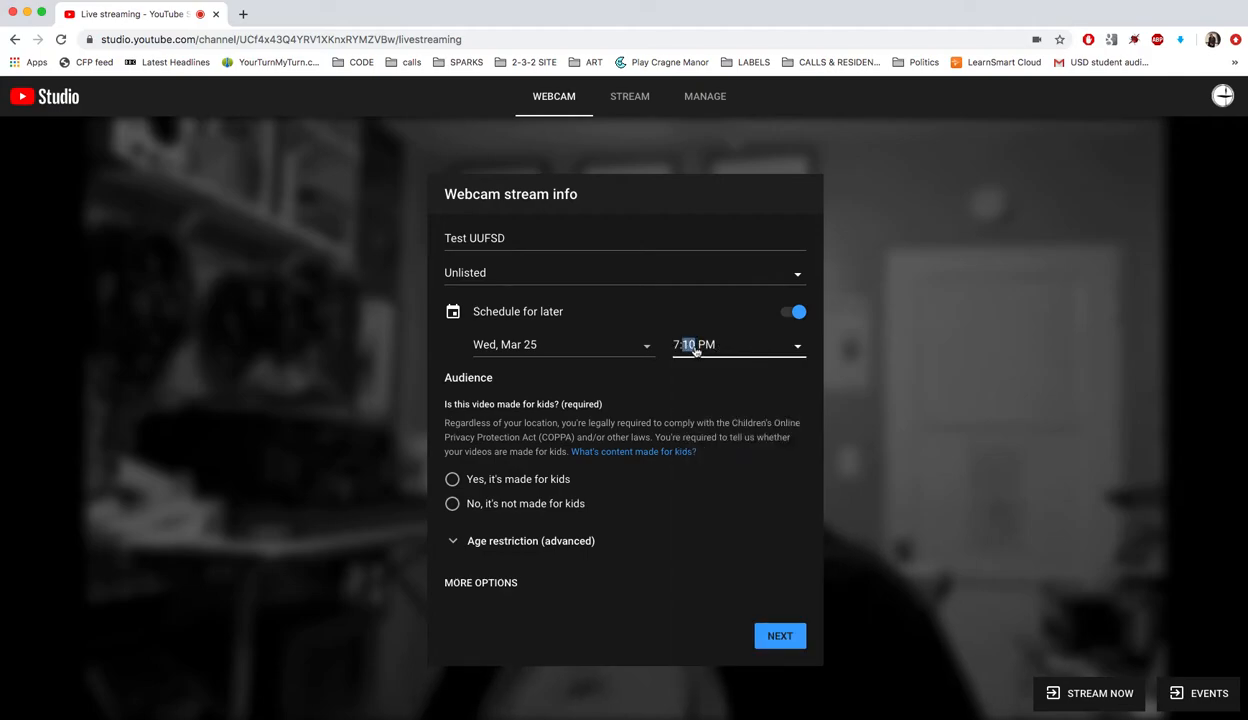
click(695, 348)
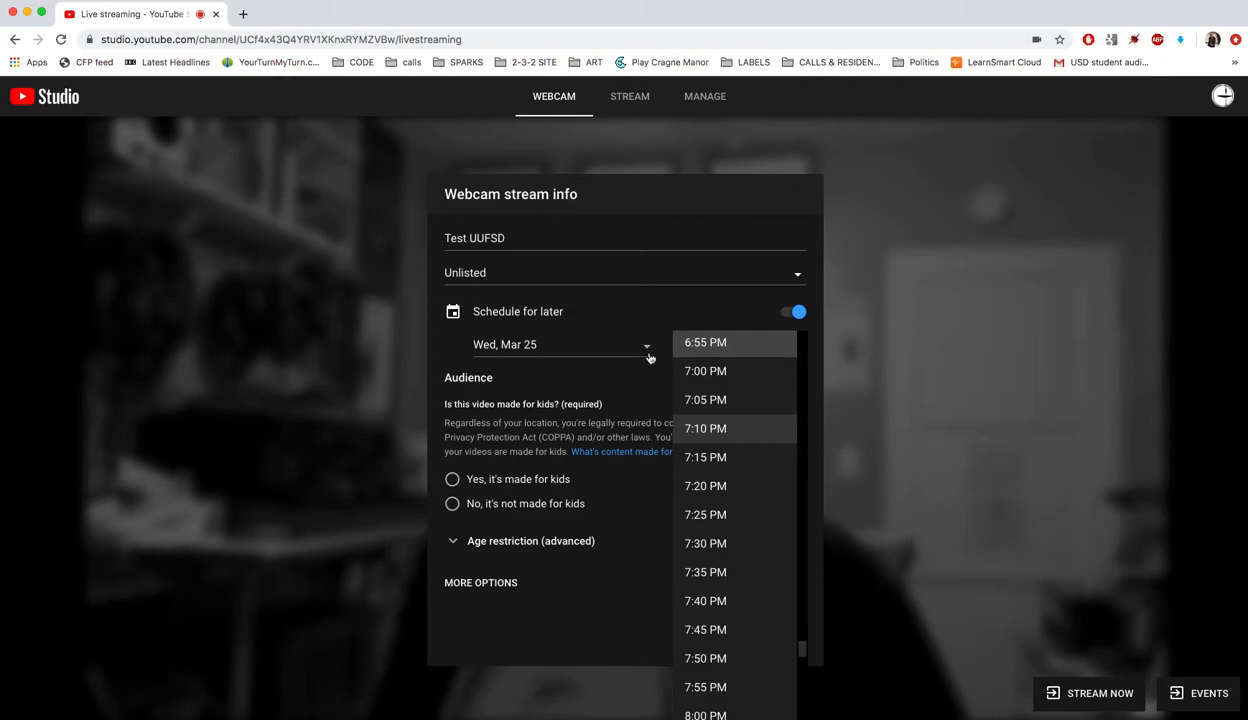
click(728, 432)
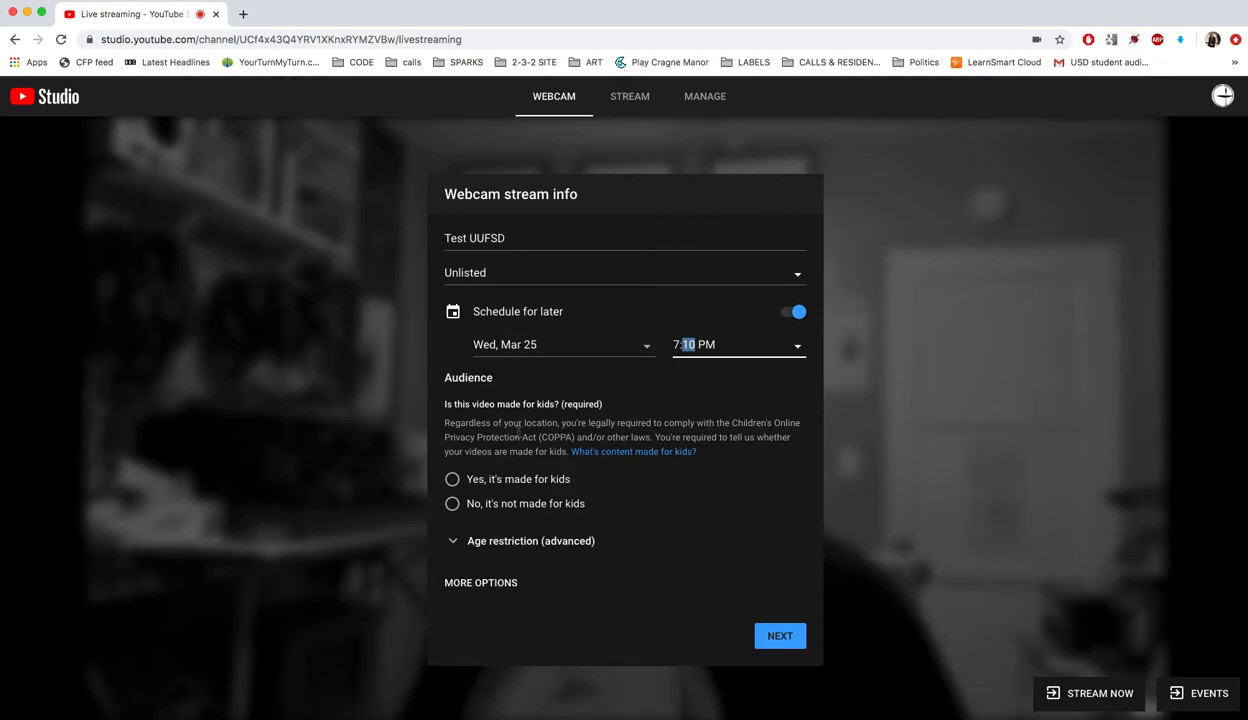
click(452, 506)
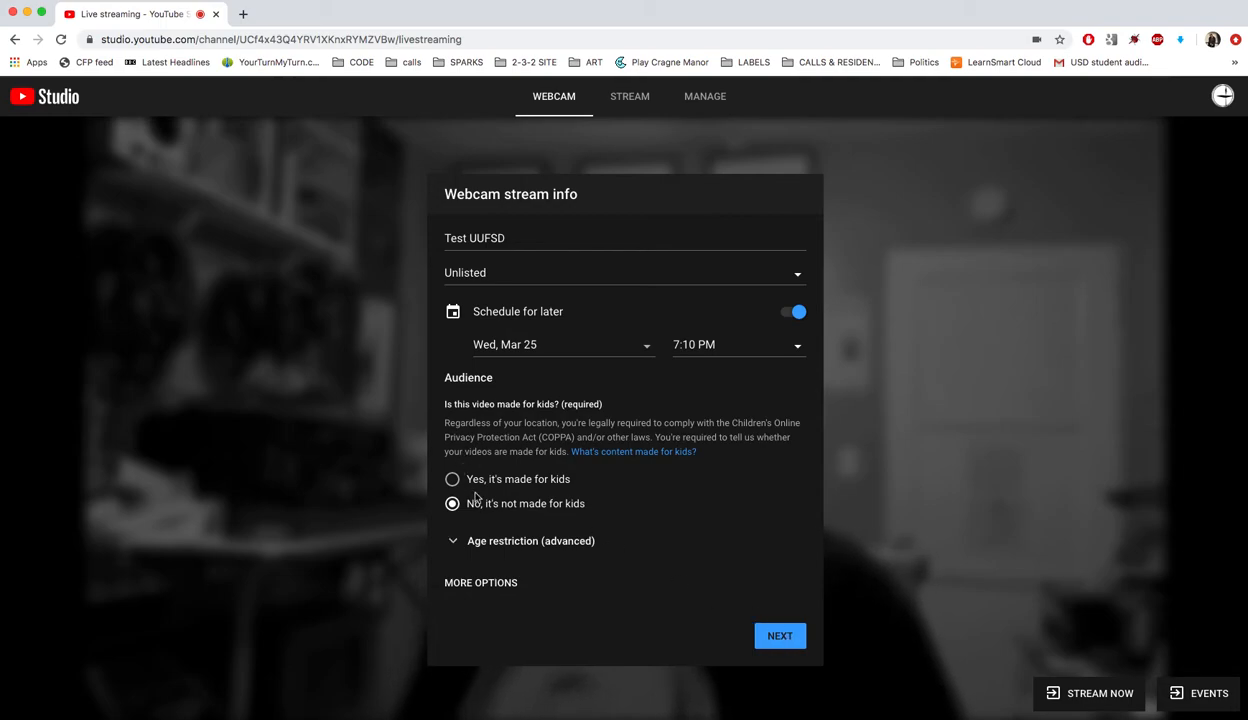
Confirm the stream info with NEXT and review the Test UUFSD stream preview
click(768, 637)
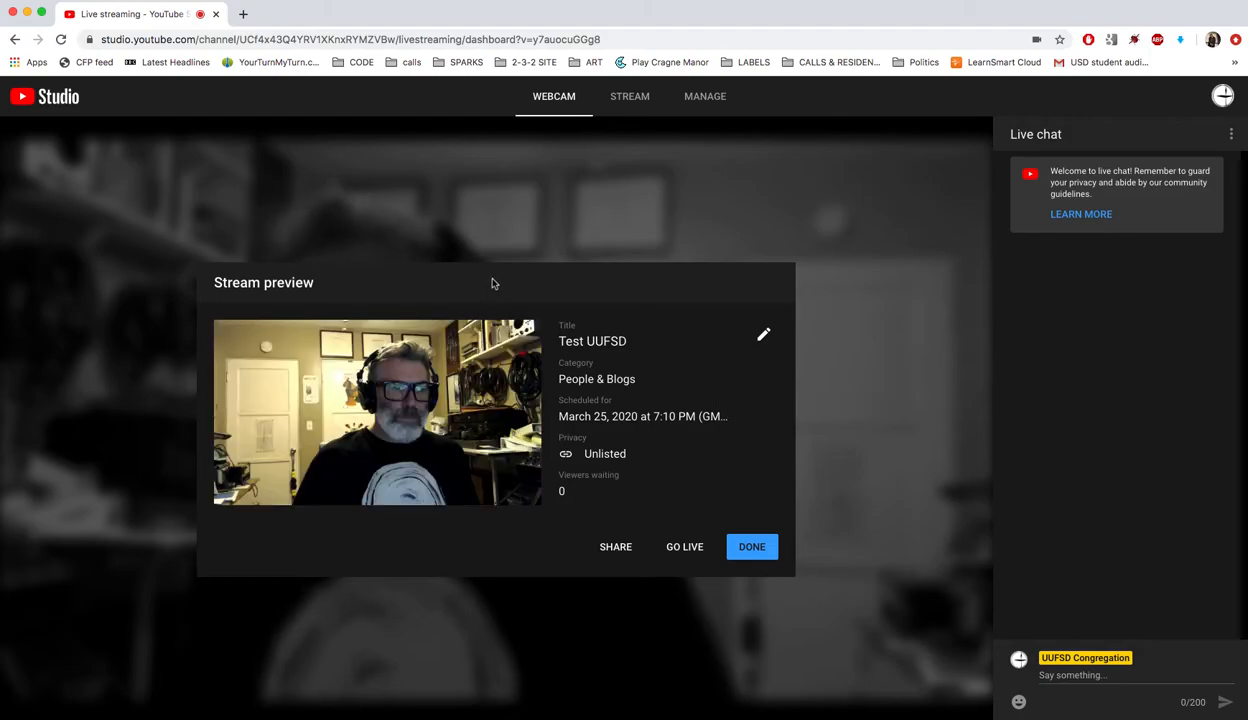
mouse_move(404, 390)
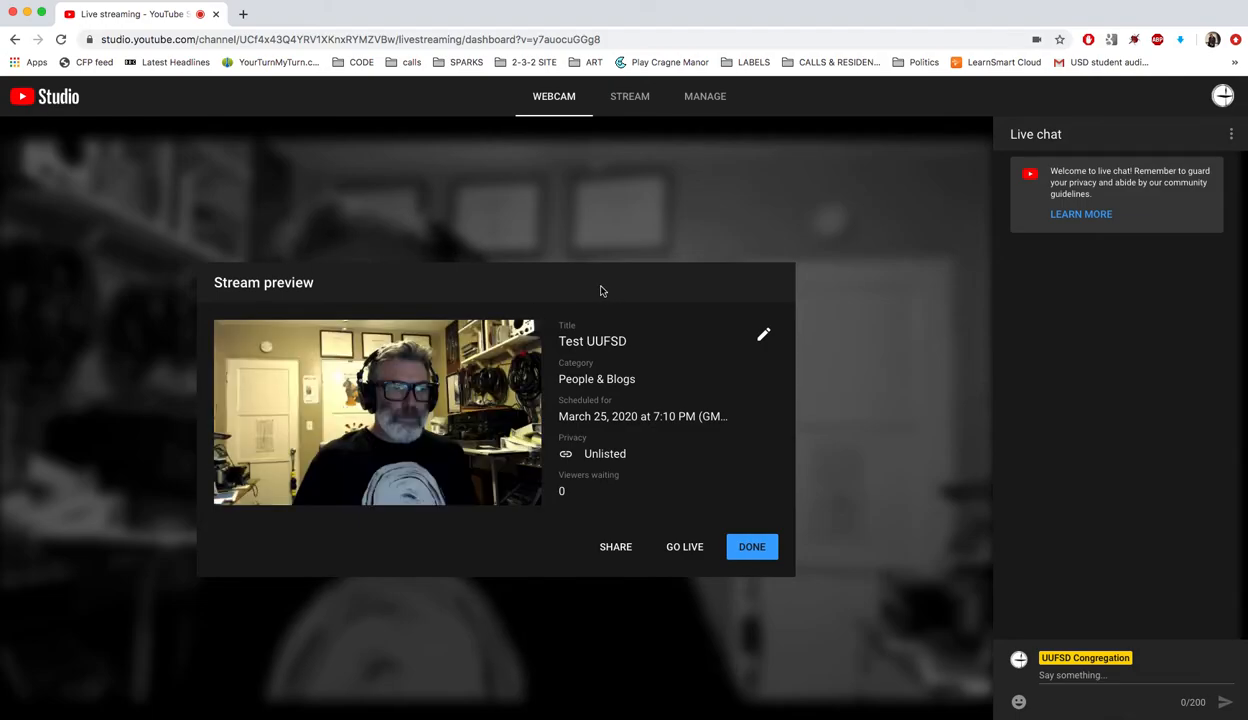
mouse_move(461, 414)
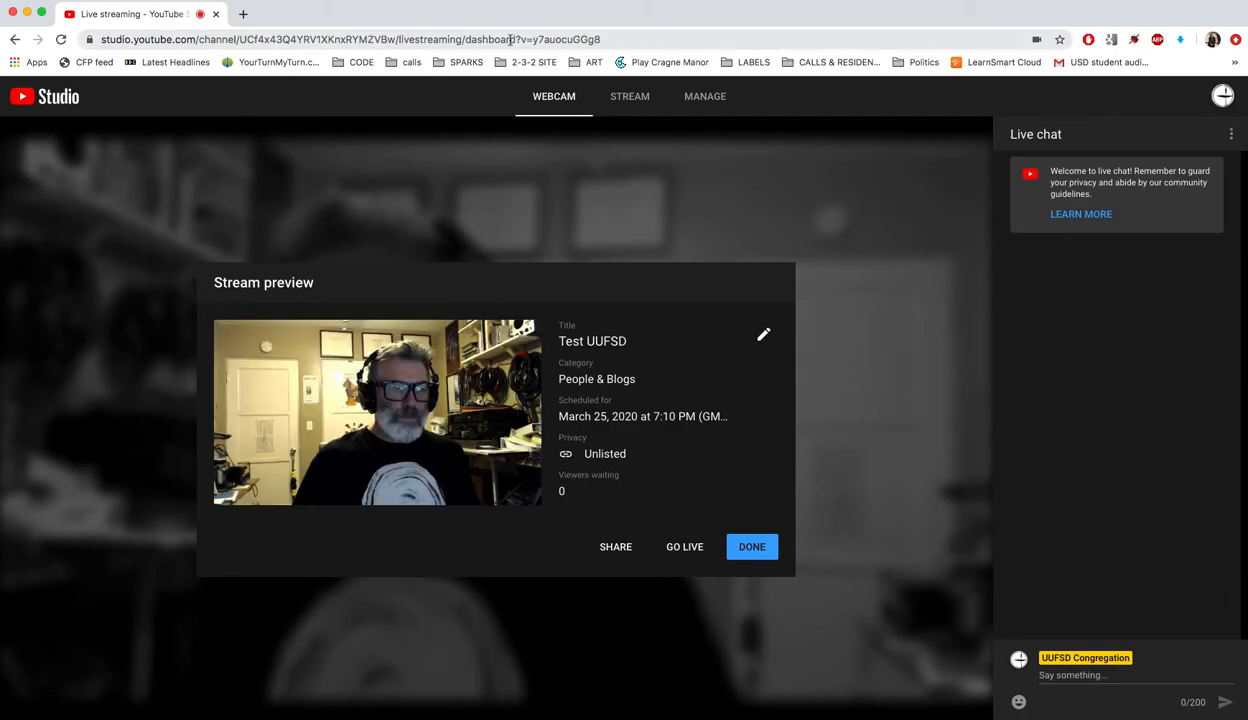
mouse_move(404, 437)
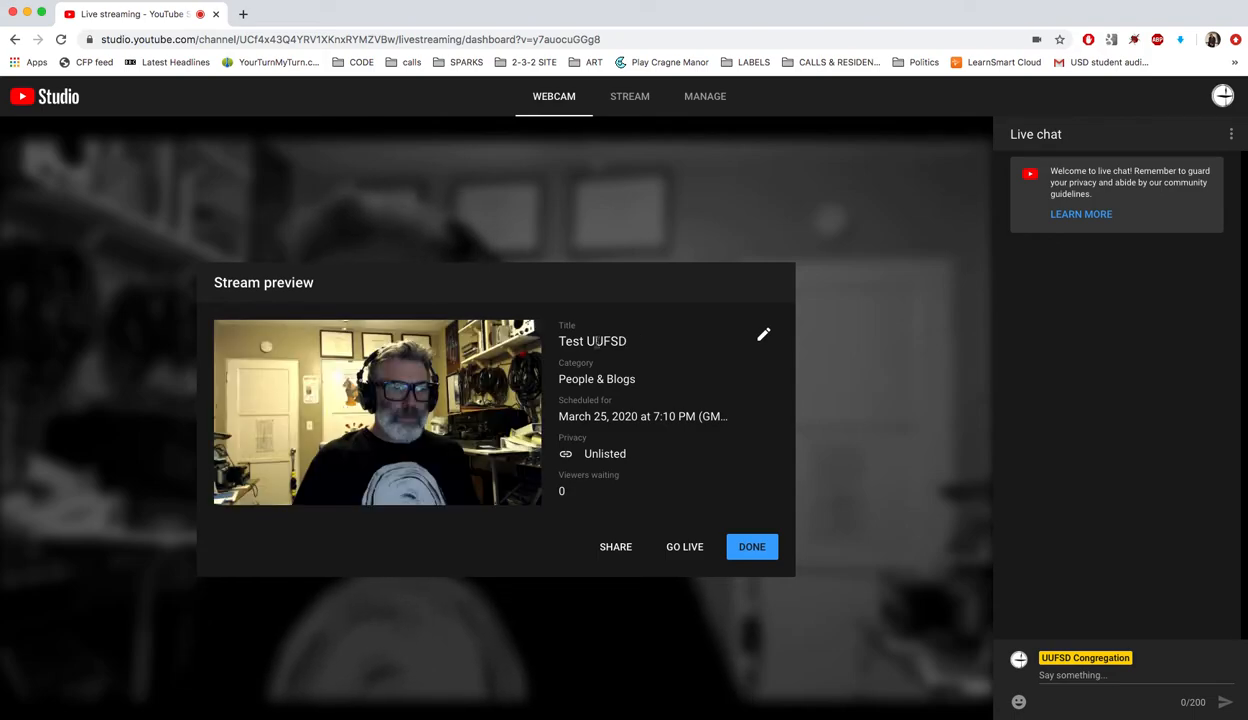
Open the stream's Edit dialog, then dismiss it back to the preview
click(763, 336)
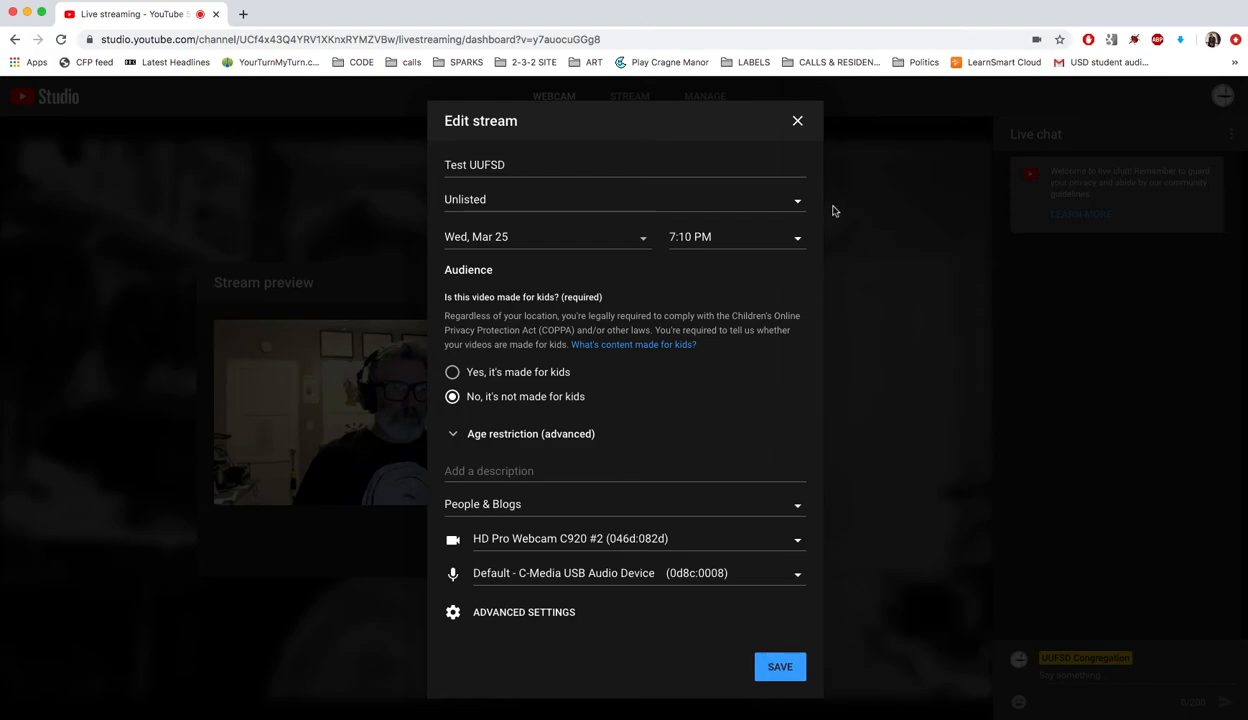
click(866, 529)
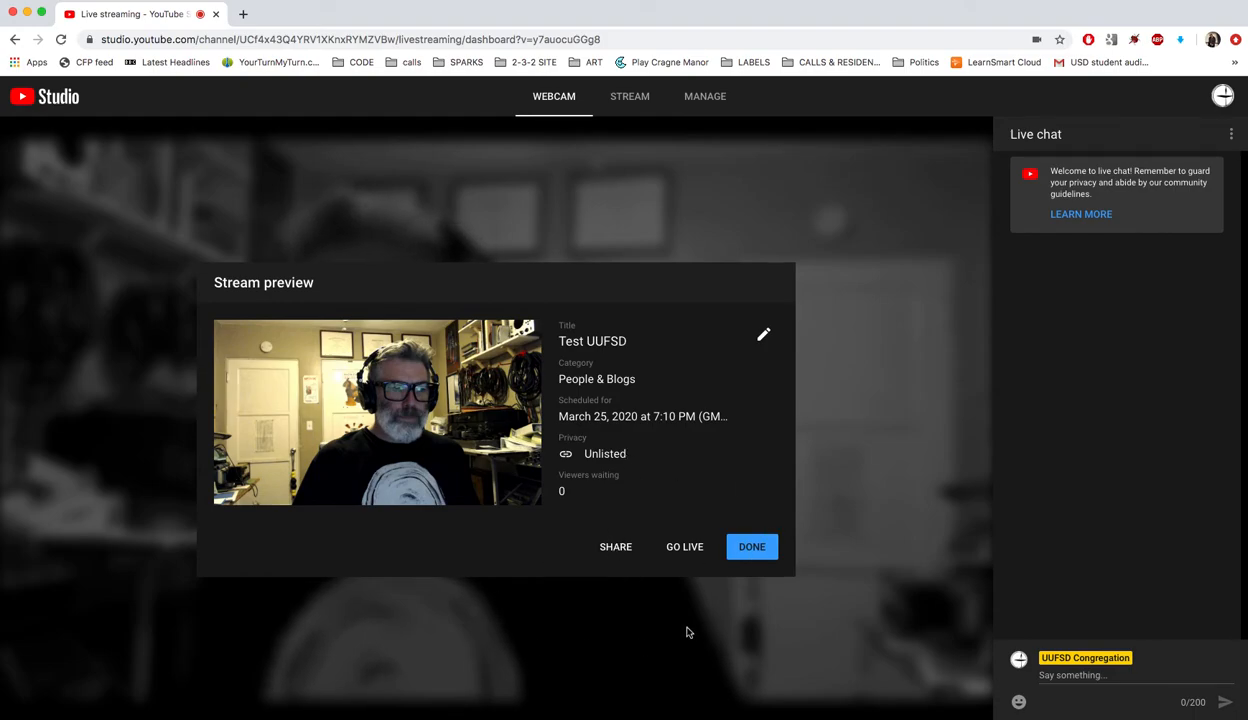
Copy the Test UUFSD share link, close the Share popup, and finish with DONE
click(616, 546)
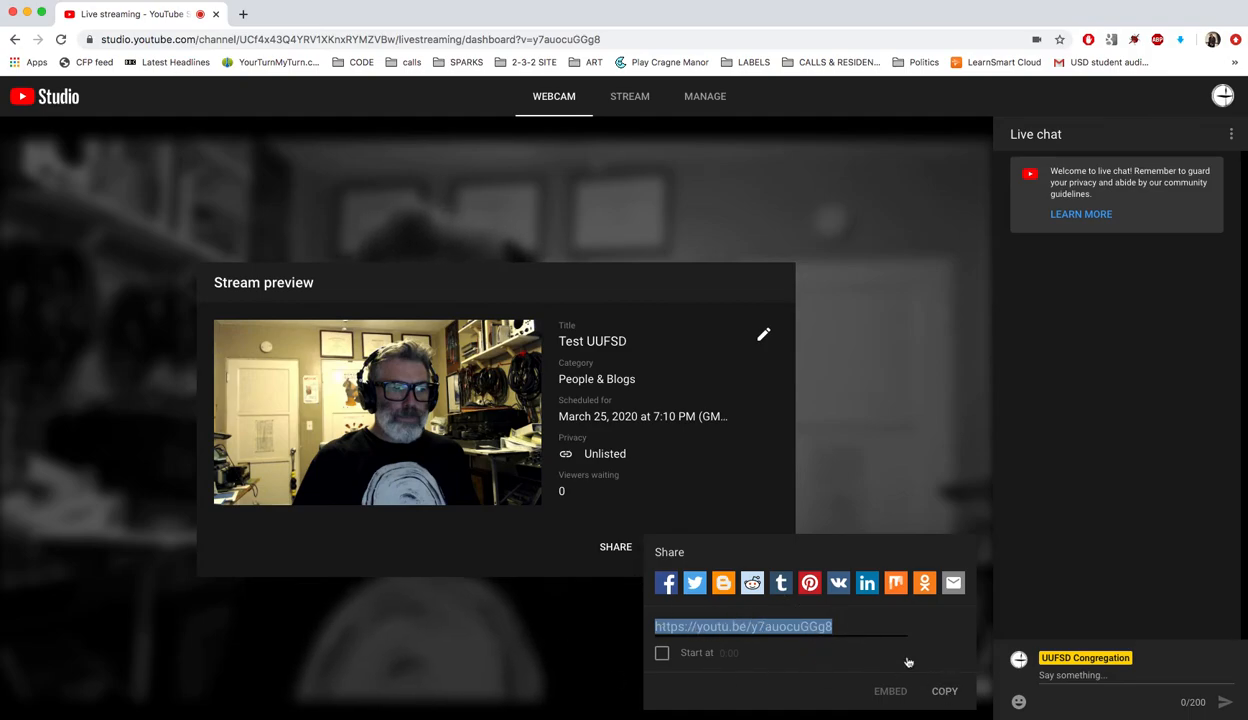
click(932, 690)
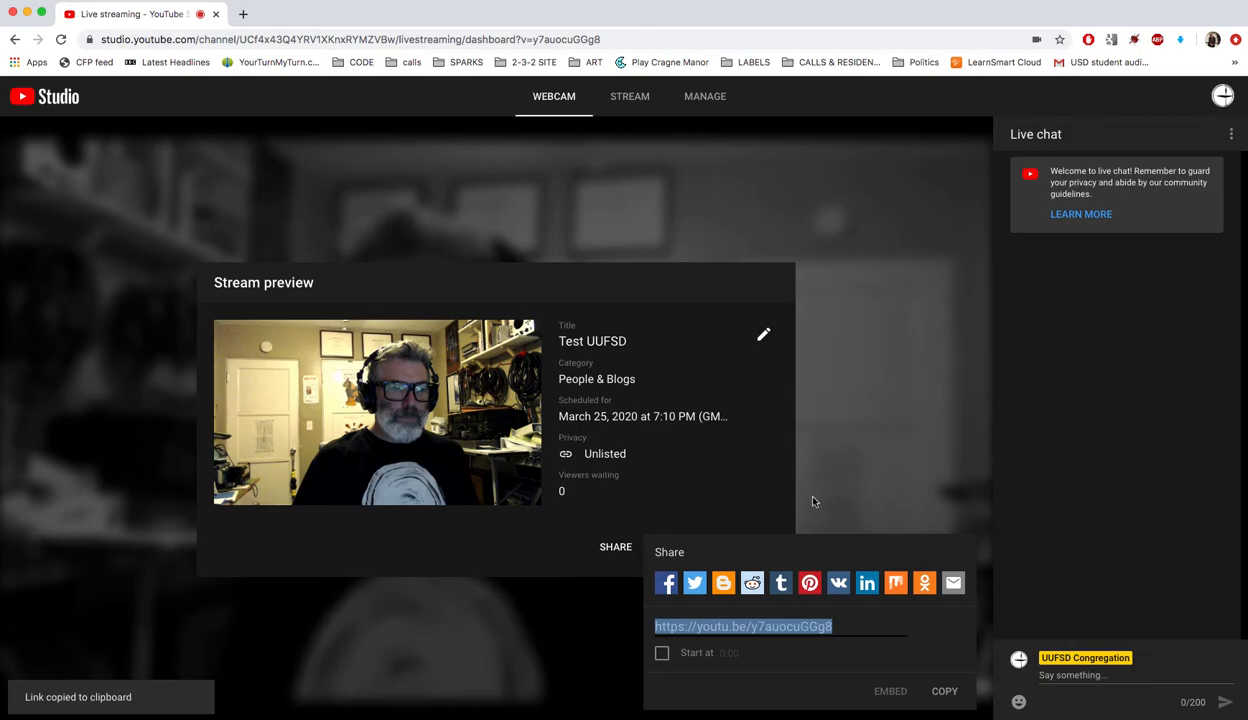
click(659, 519)
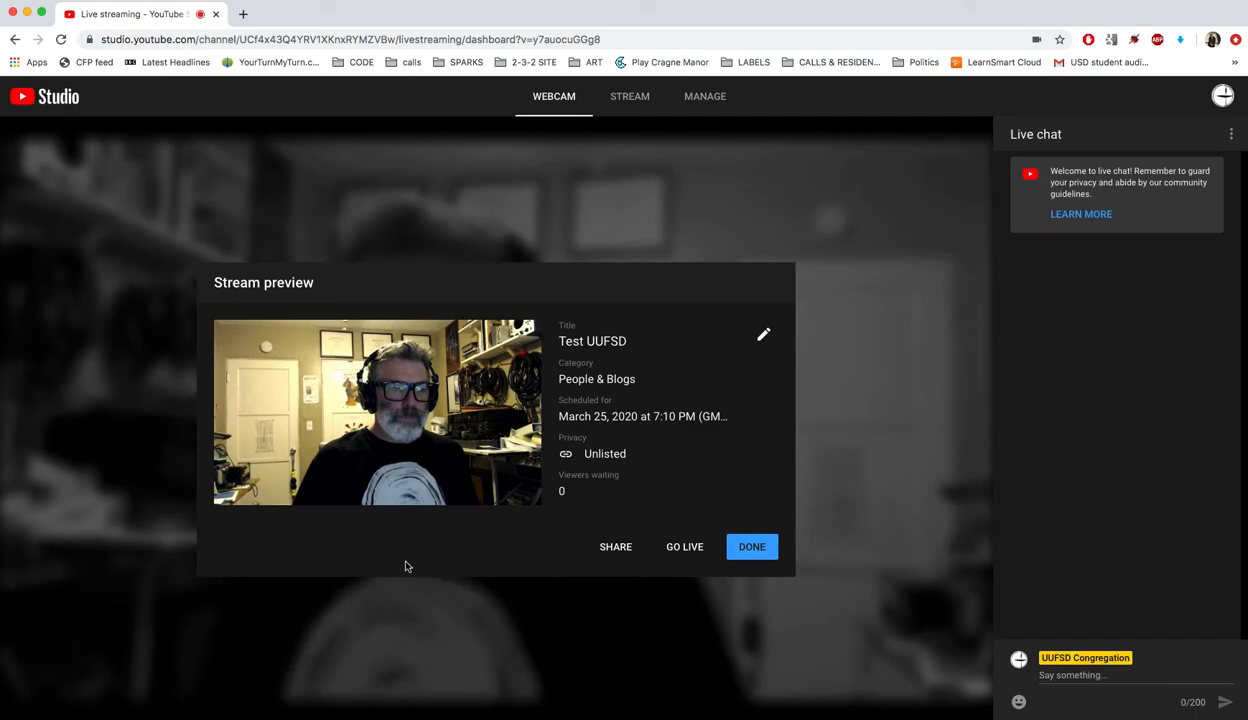
click(746, 550)
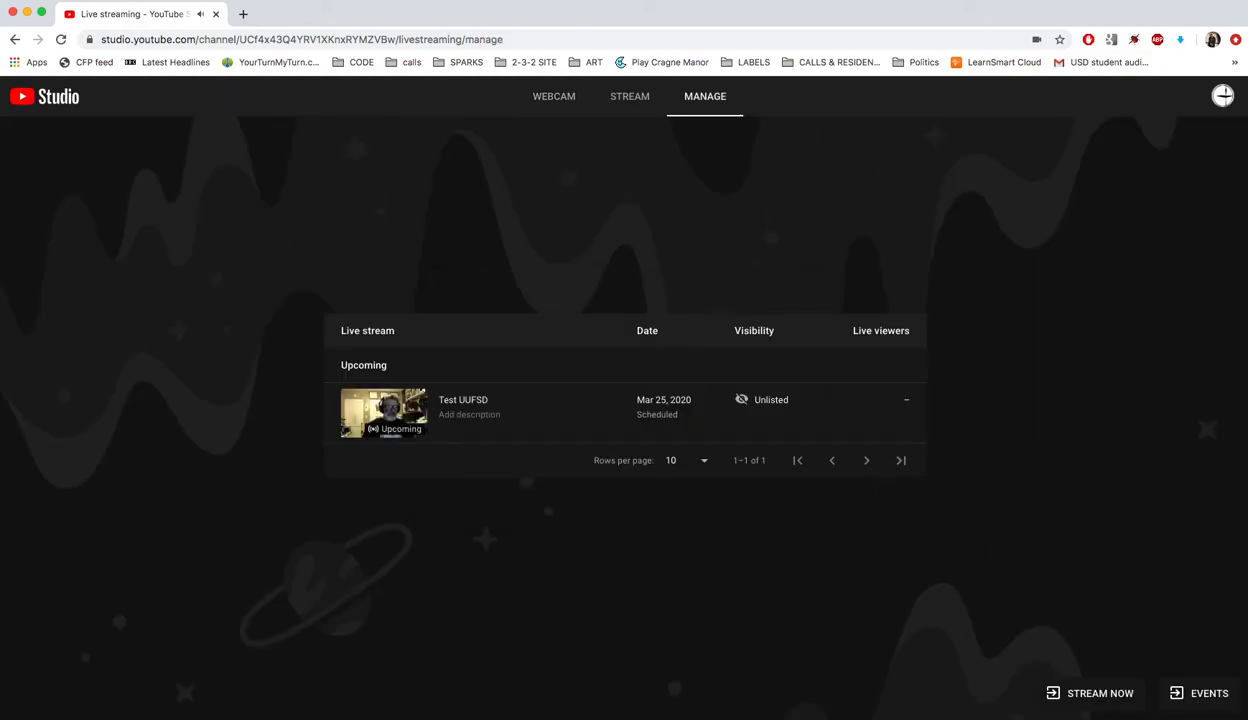
Switch to WEBCAM and back to MANAGE to list the upcoming Test UUFSD stream
click(559, 103)
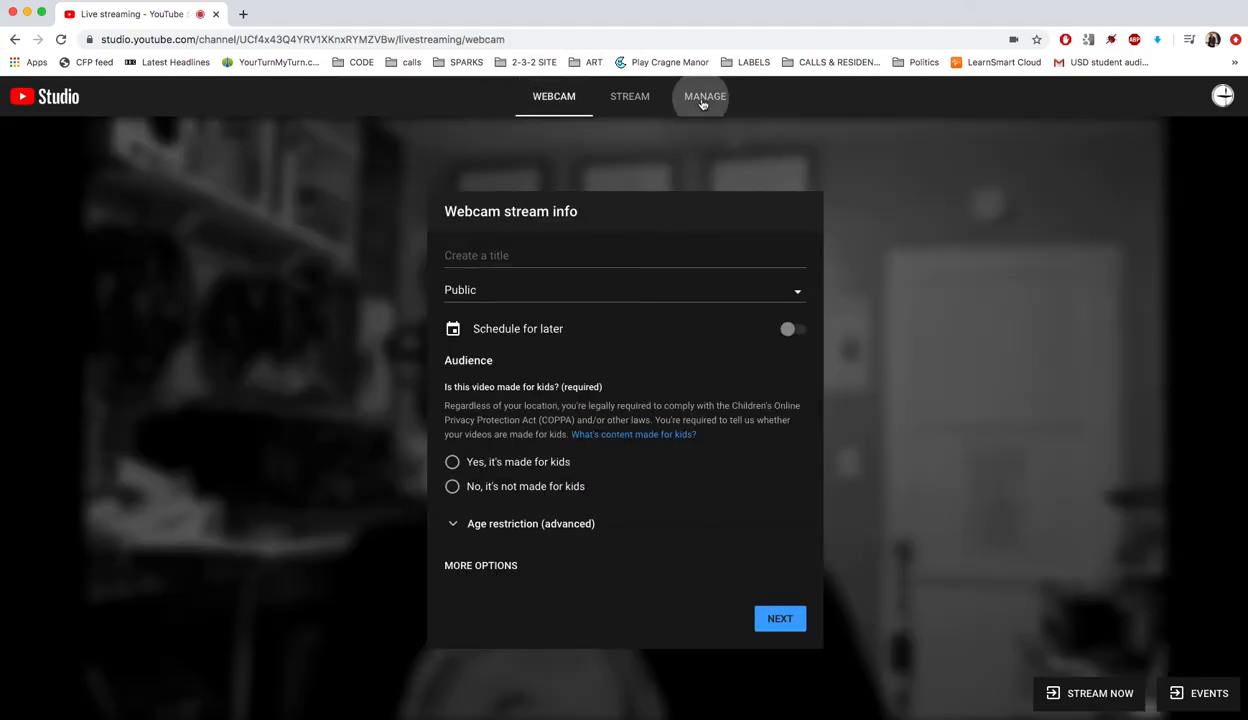
click(703, 104)
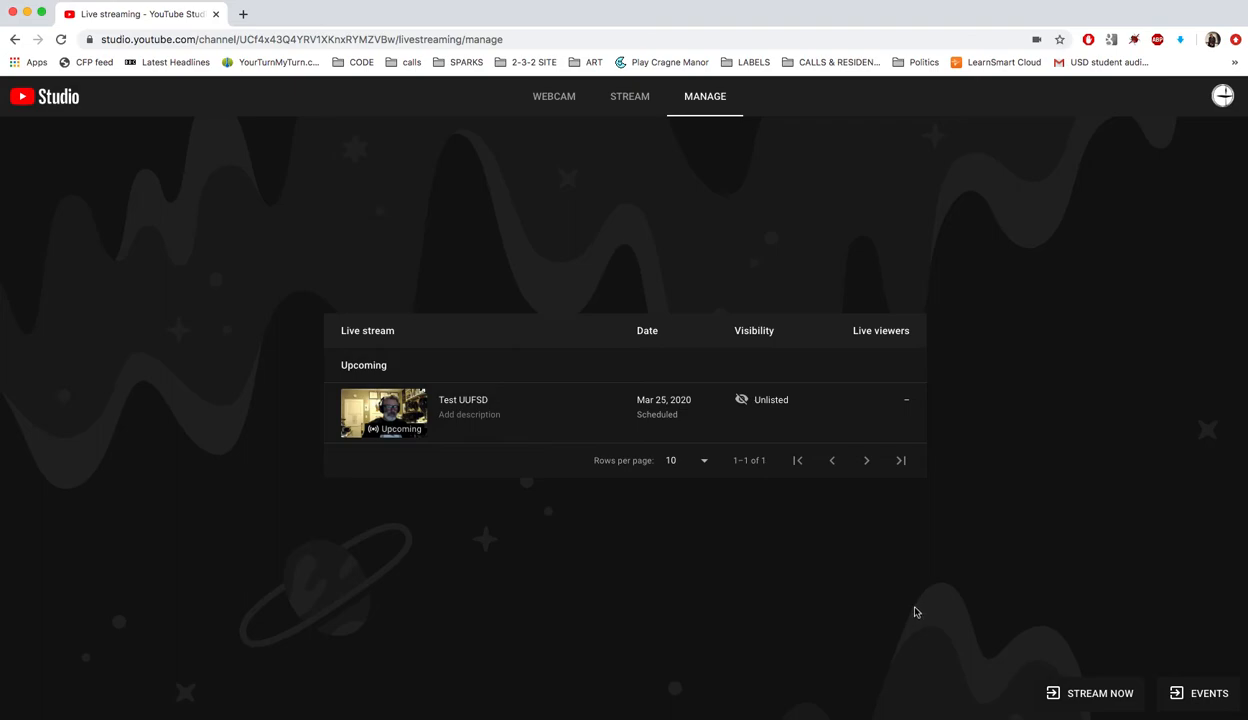
Open the Test UUFSD stream dashboard and go live from the webcam with chat open
click(465, 401)
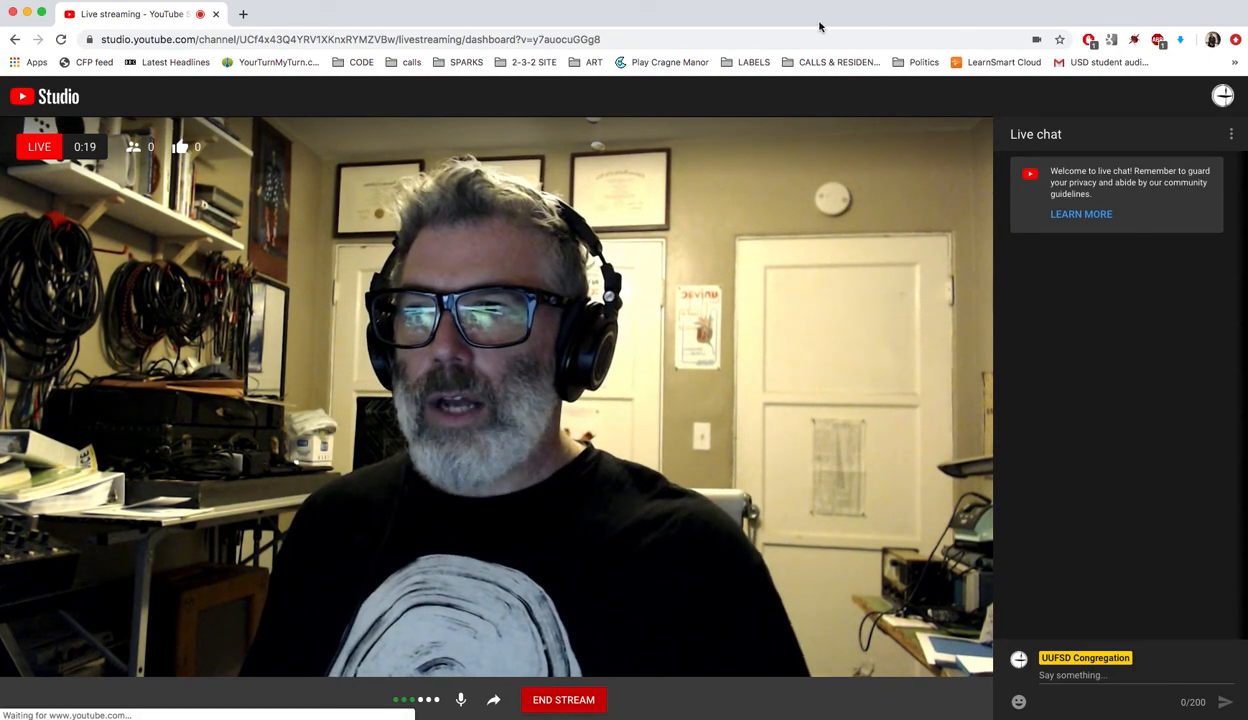
mouse_move(816, 17)
mouse_down()
mouse_move(1247, 24)
mouse_move(1247, 10)
mouse_move(1247, 58)
mouse_move(925, 9)
mouse_move(809, 10)
mouse_up()
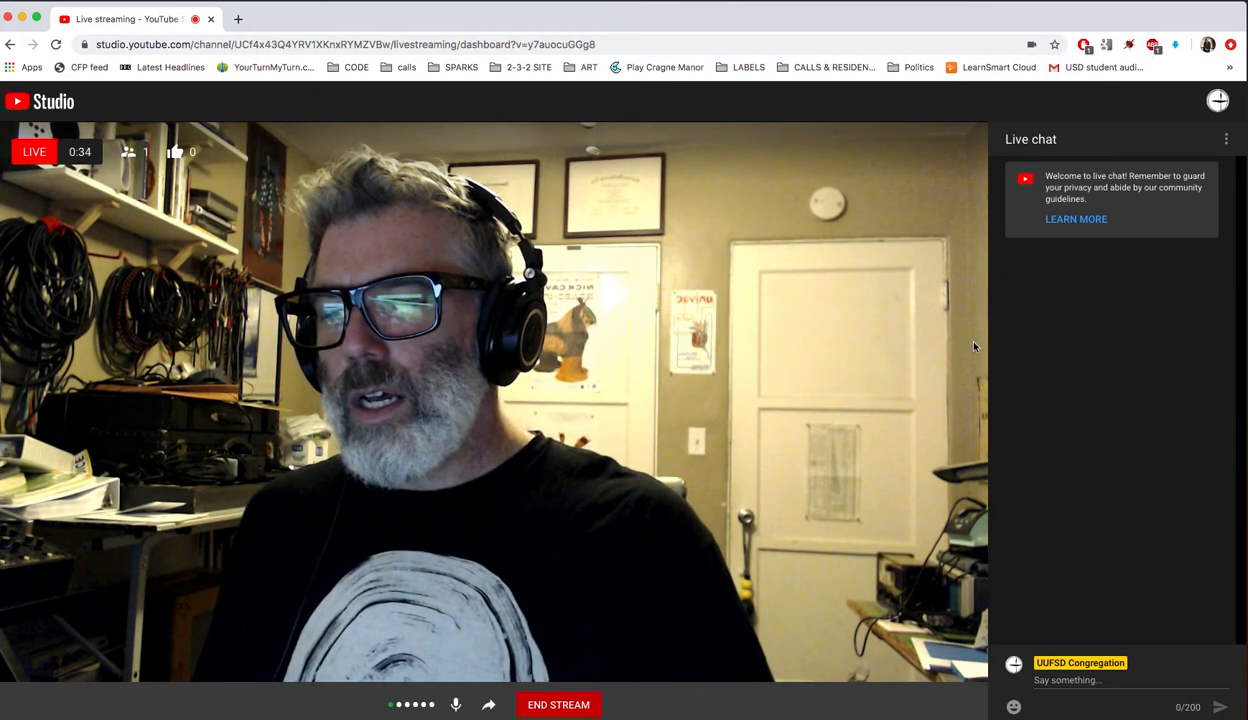
Send the message 'Hello!' to the running stream's live chat
click(1043, 686)
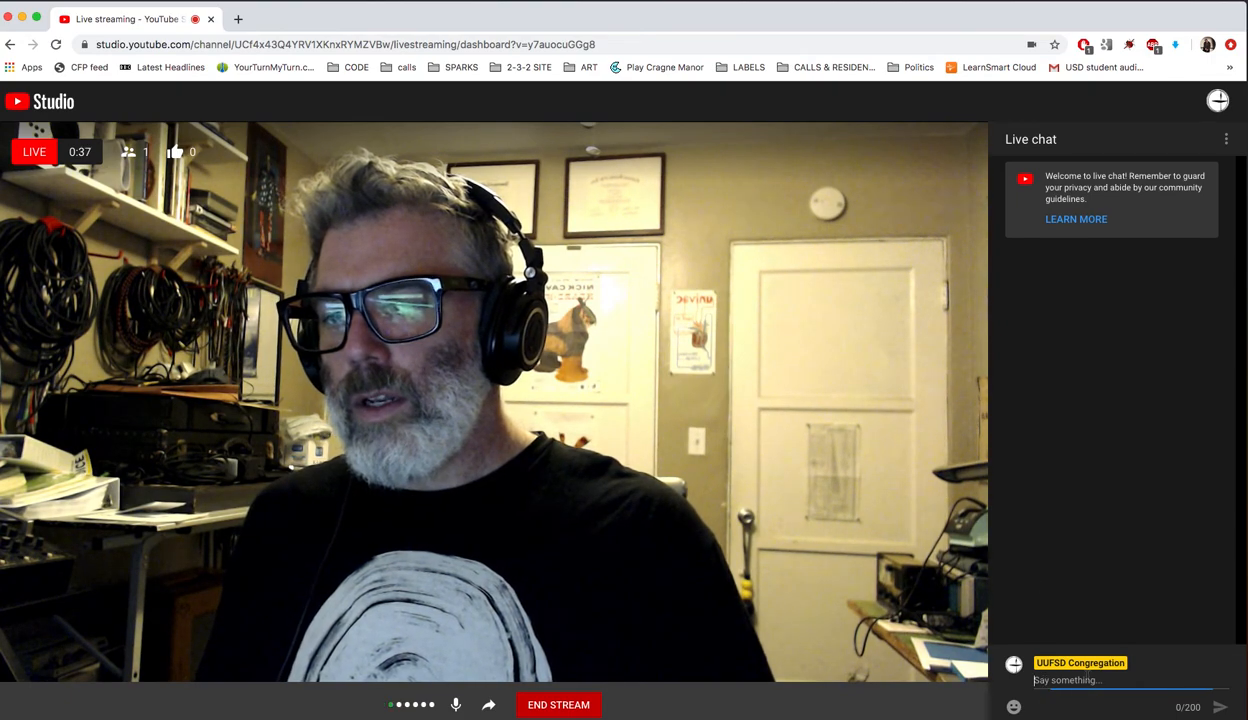
text(Hello)
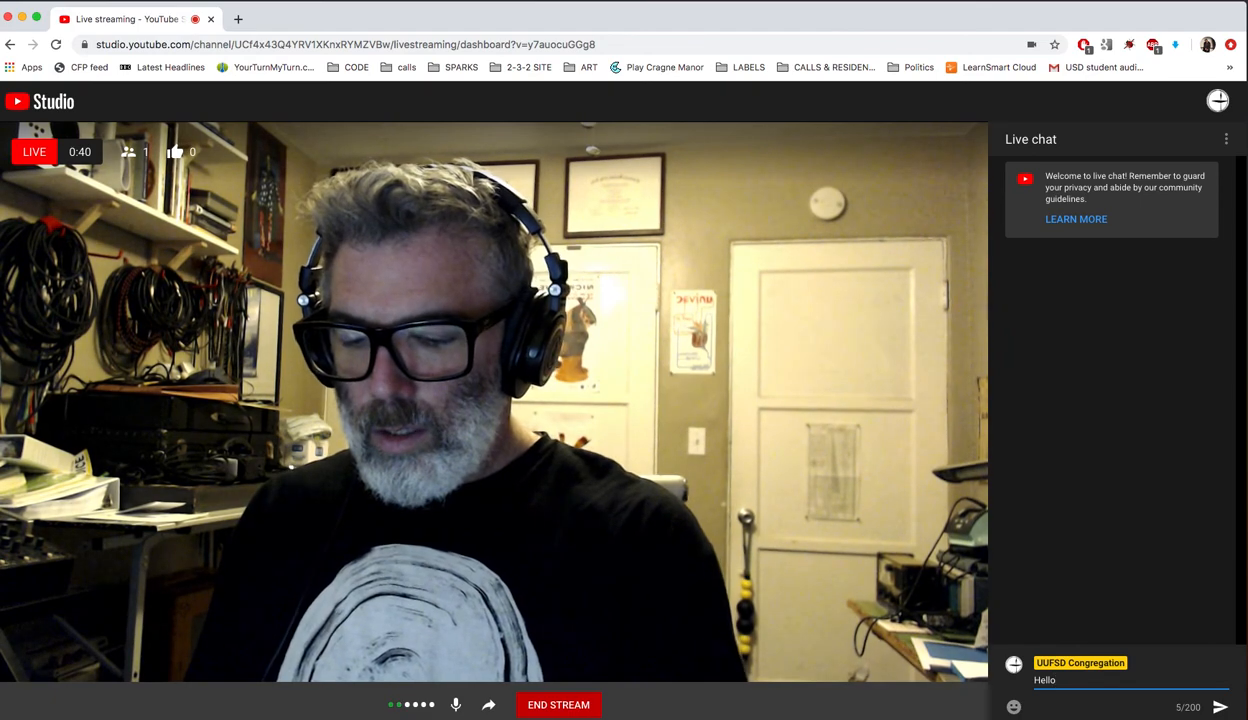
text(!)
key(Return)
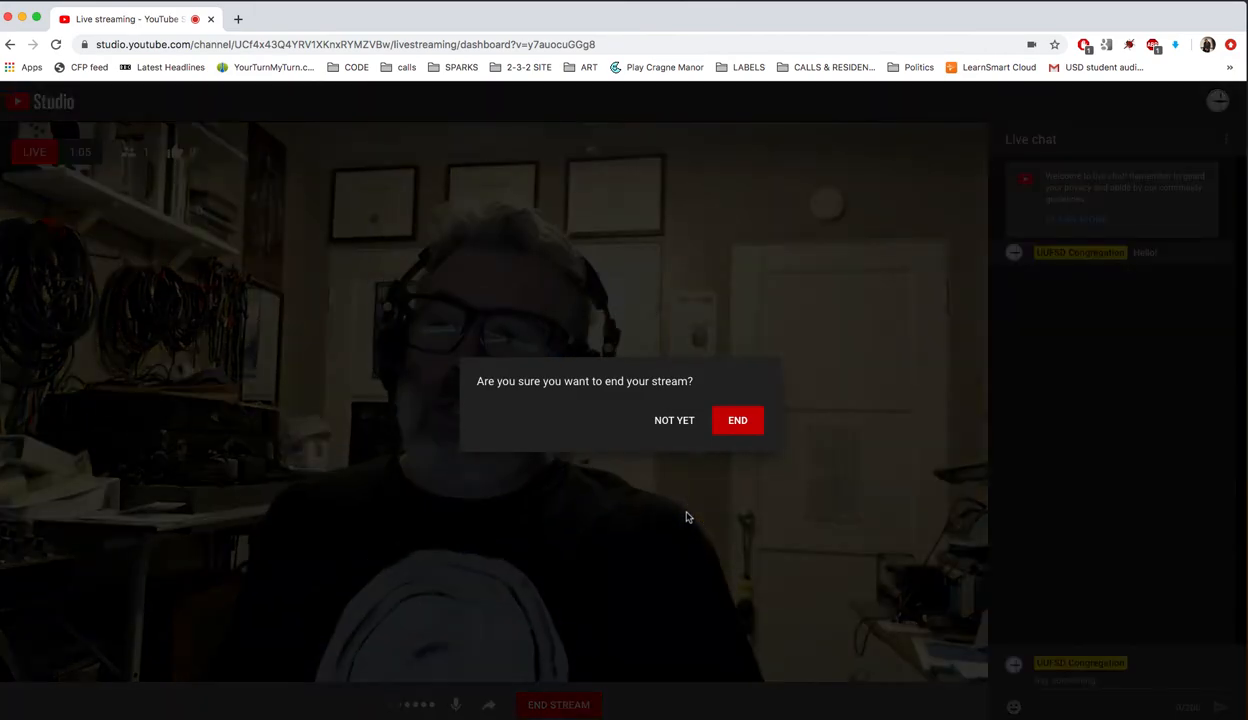
Confirm ending the Test UUFSD stream, which finishes at 1:07 with 1 playback
click(738, 422)
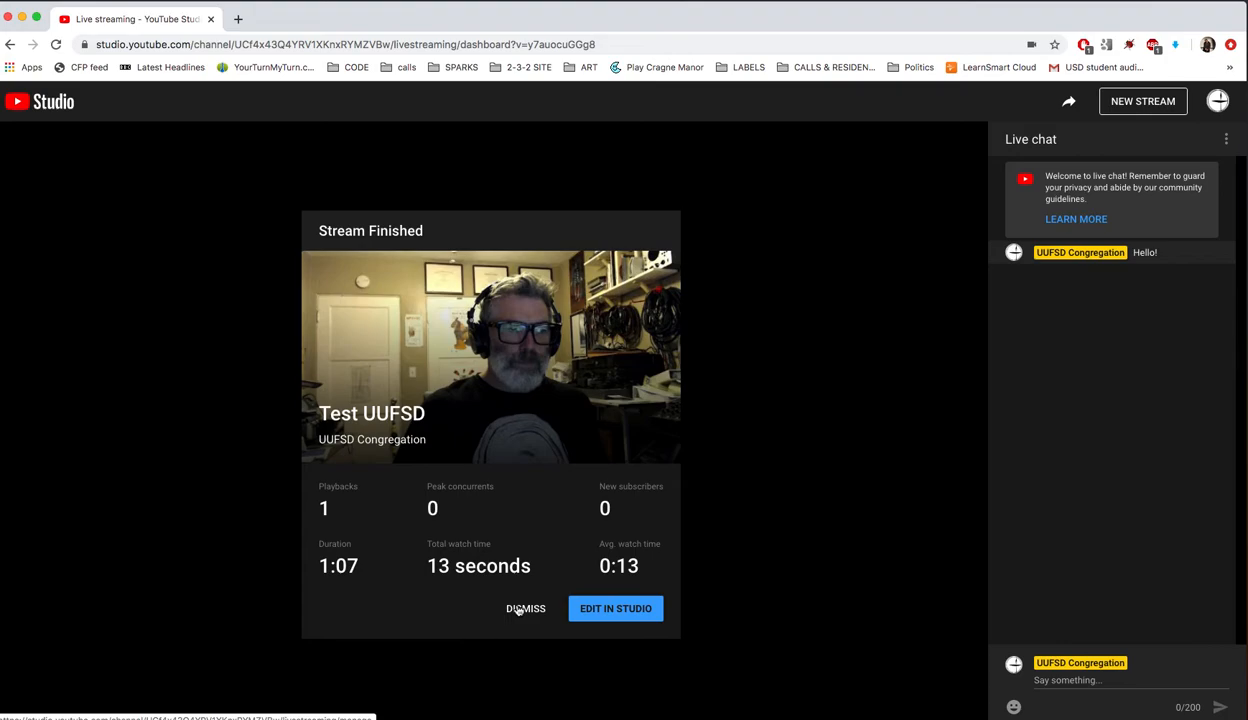
Open the finished Test UUFSD video in the Studio editor and dismiss the new-menu tip
click(606, 610)
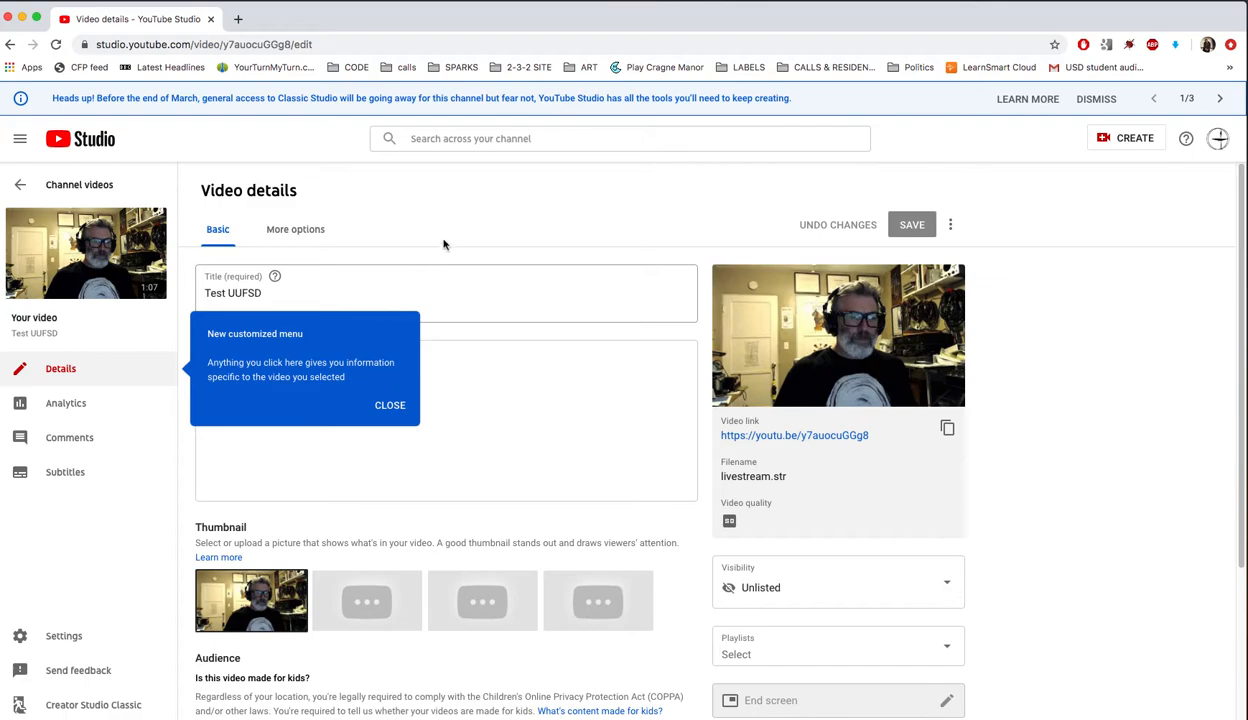
click(390, 406)
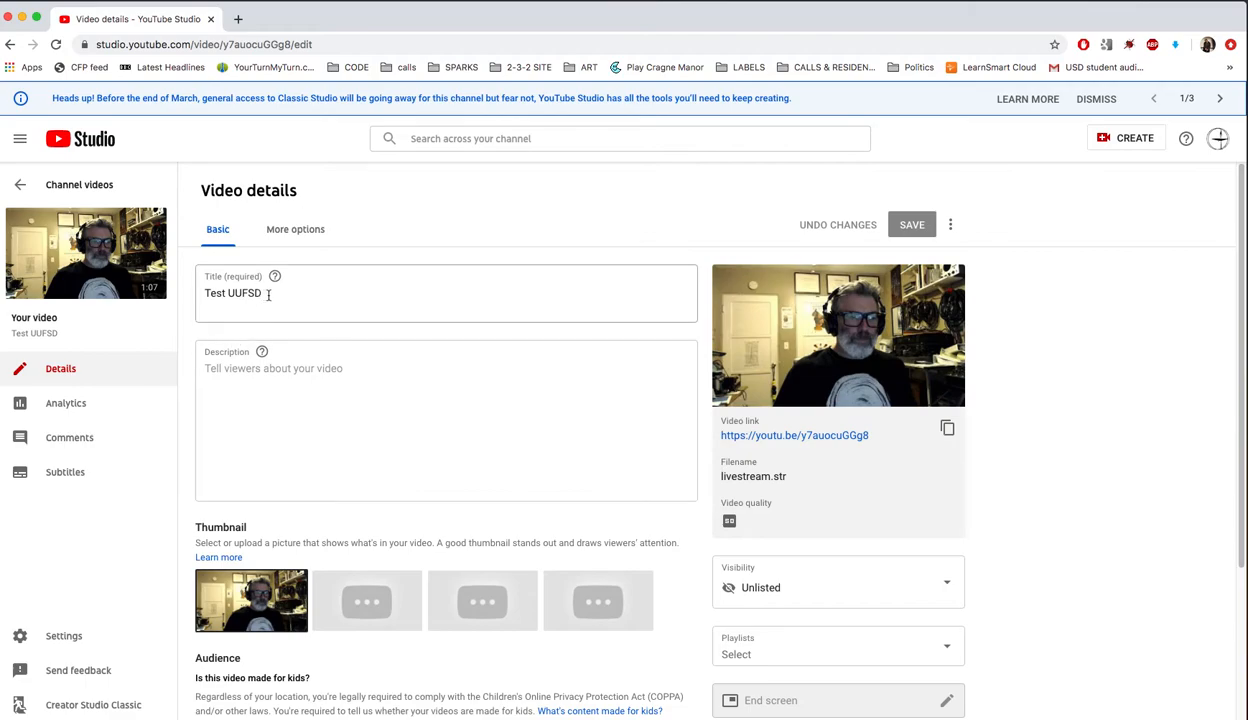
Review the empty description and the More options advanced settings, then return to Basic details
click(238, 372)
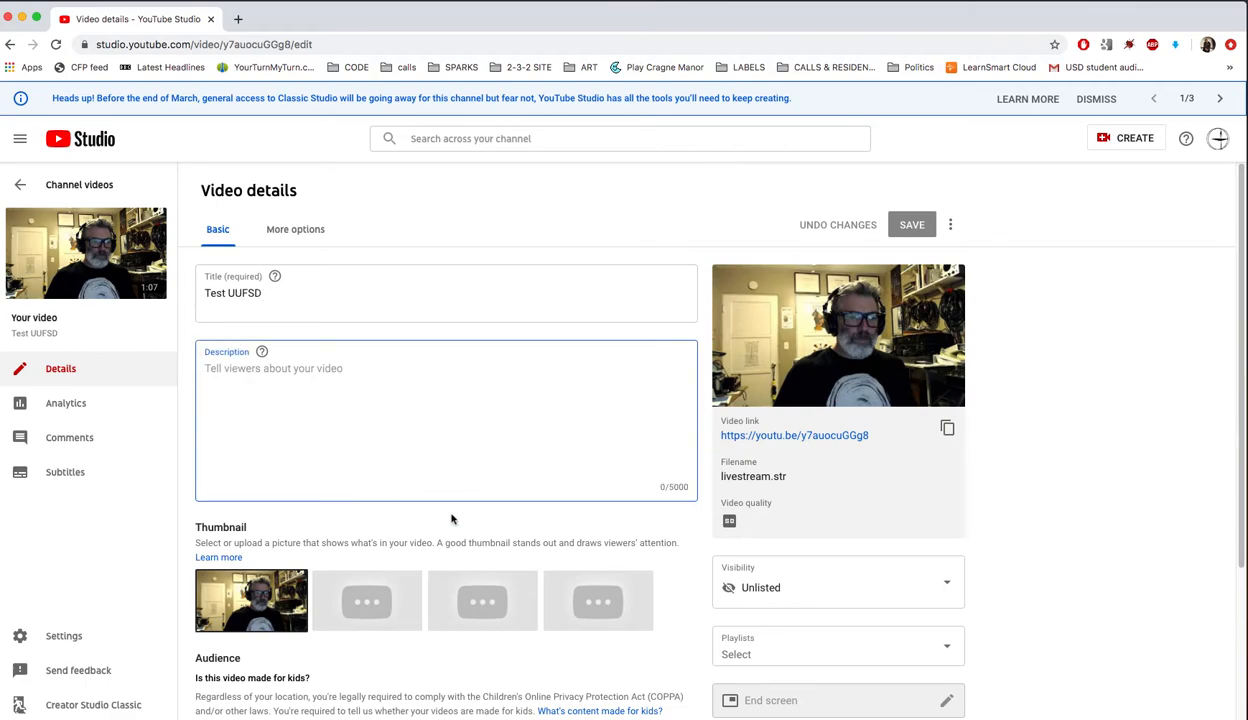
scroll(458, 501, down, 2)
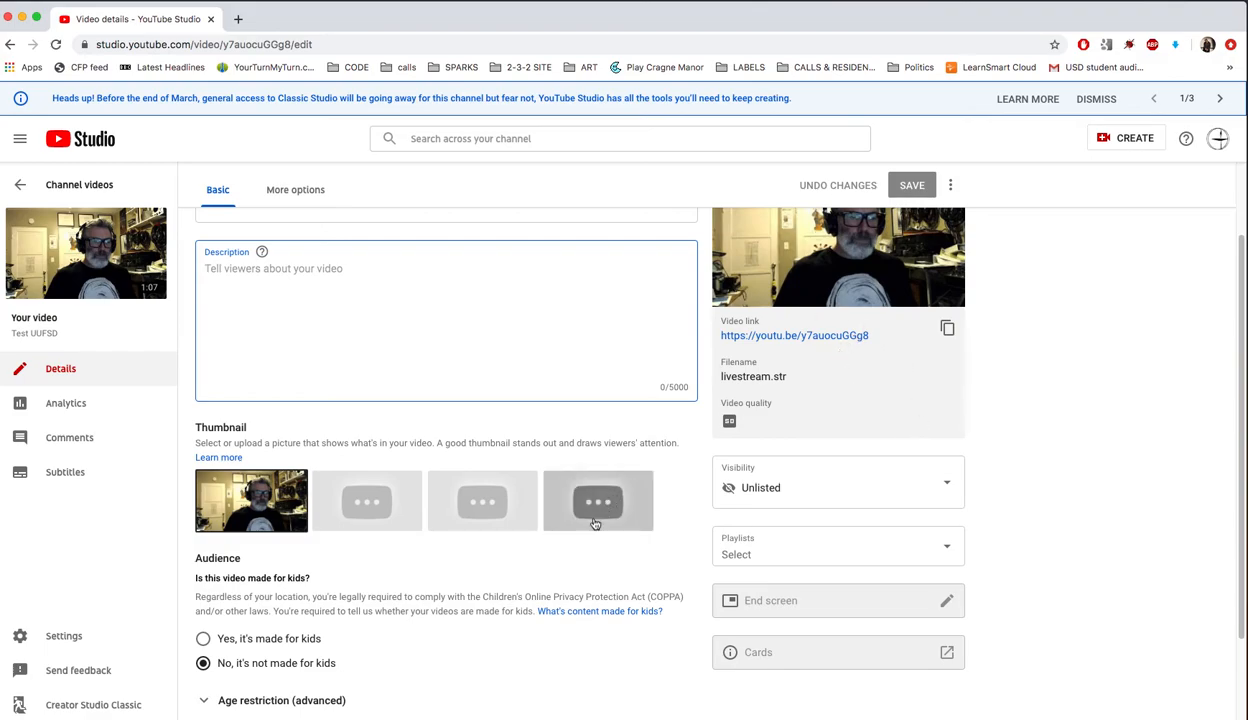
scroll(343, 596, down, 2)
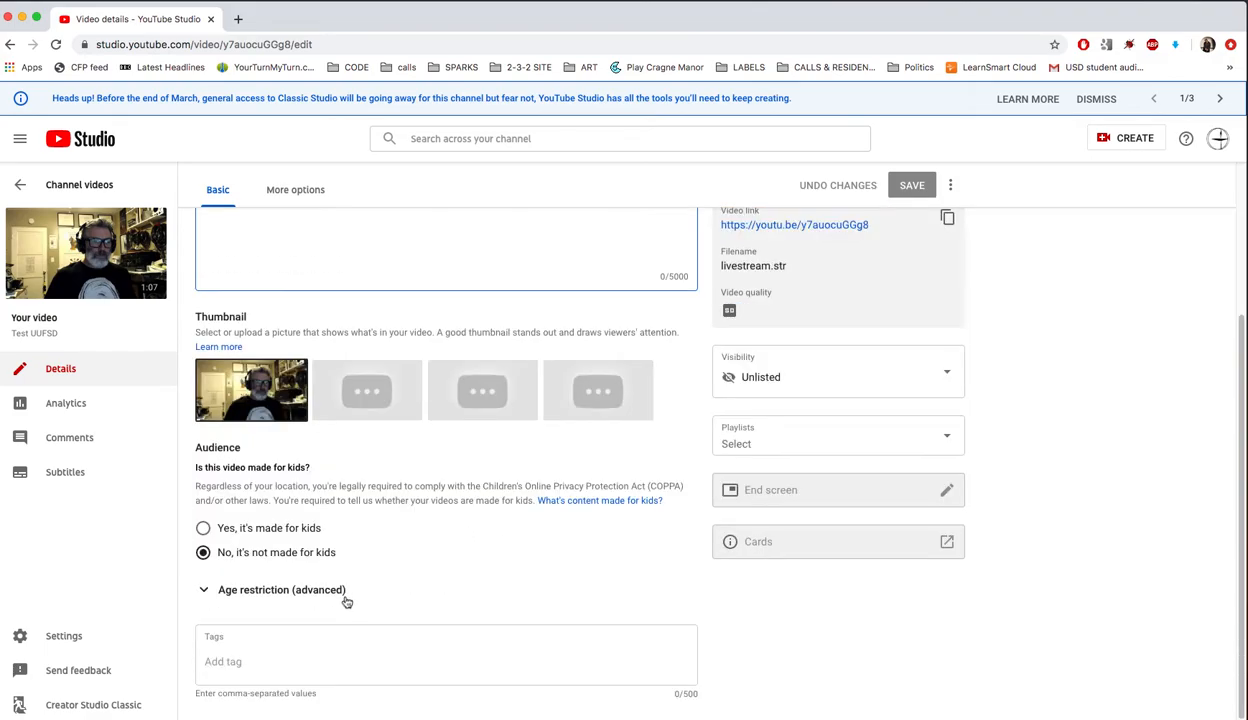
scroll(346, 601, down, 1)
scroll(347, 601, up, 4)
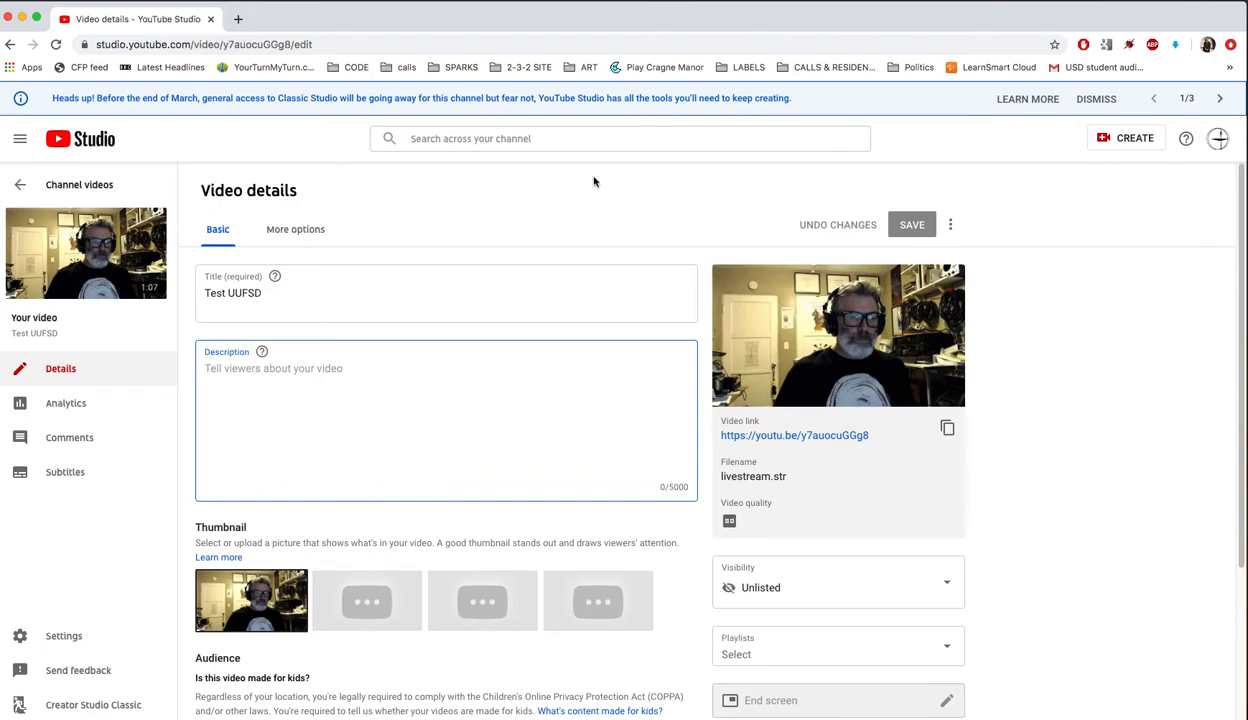
click(293, 229)
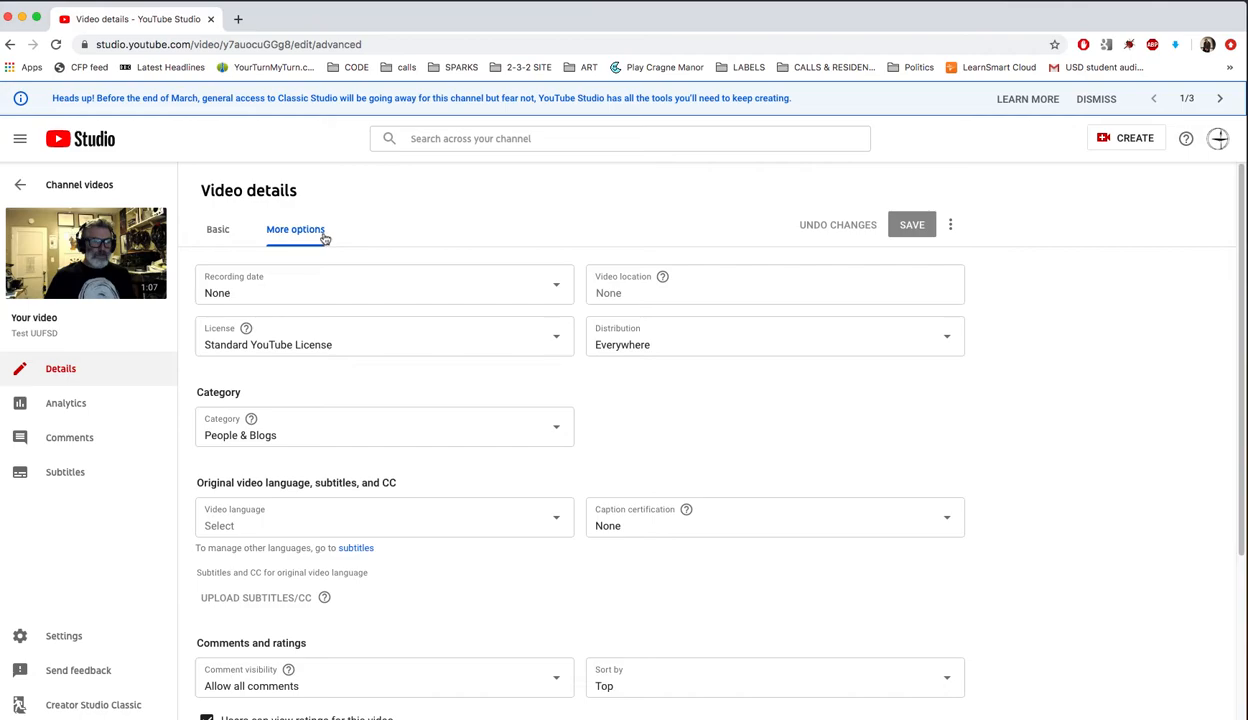
click(208, 236)
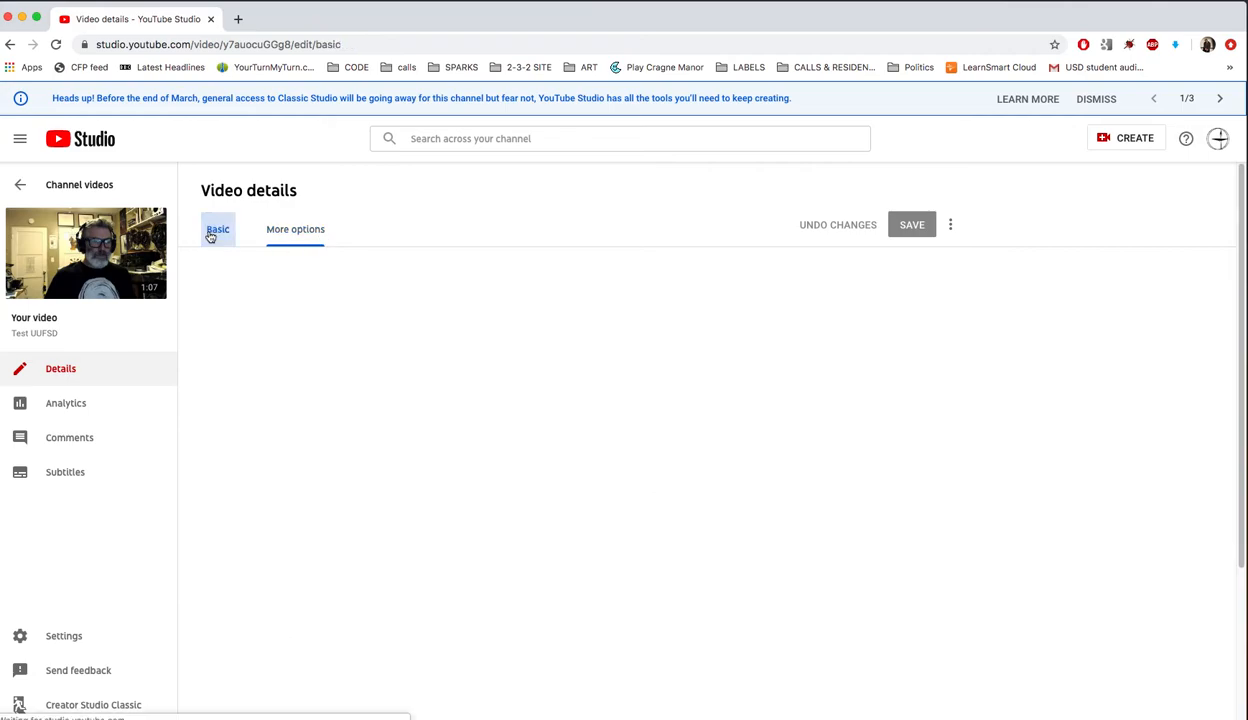
Check the Test UUFSD video's analytics, showing no views, then view its empty Comments page
click(72, 404)
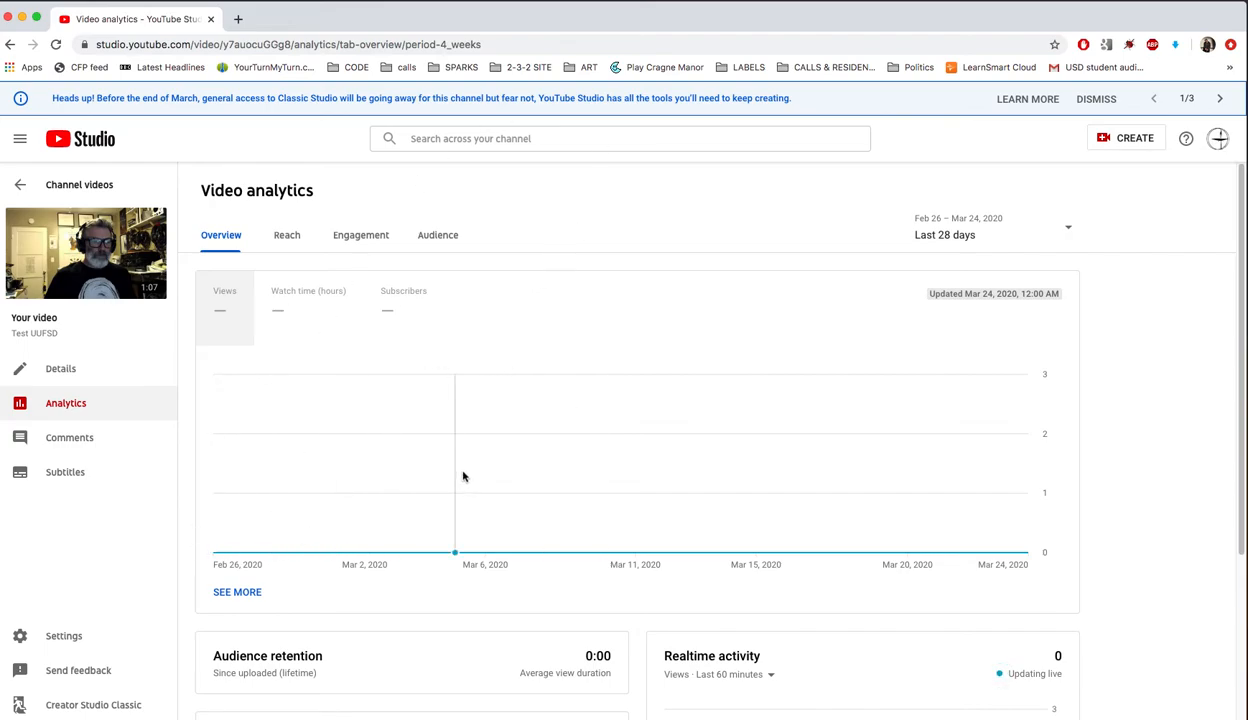
scroll(463, 477, down, 3)
scroll(465, 476, down, 3)
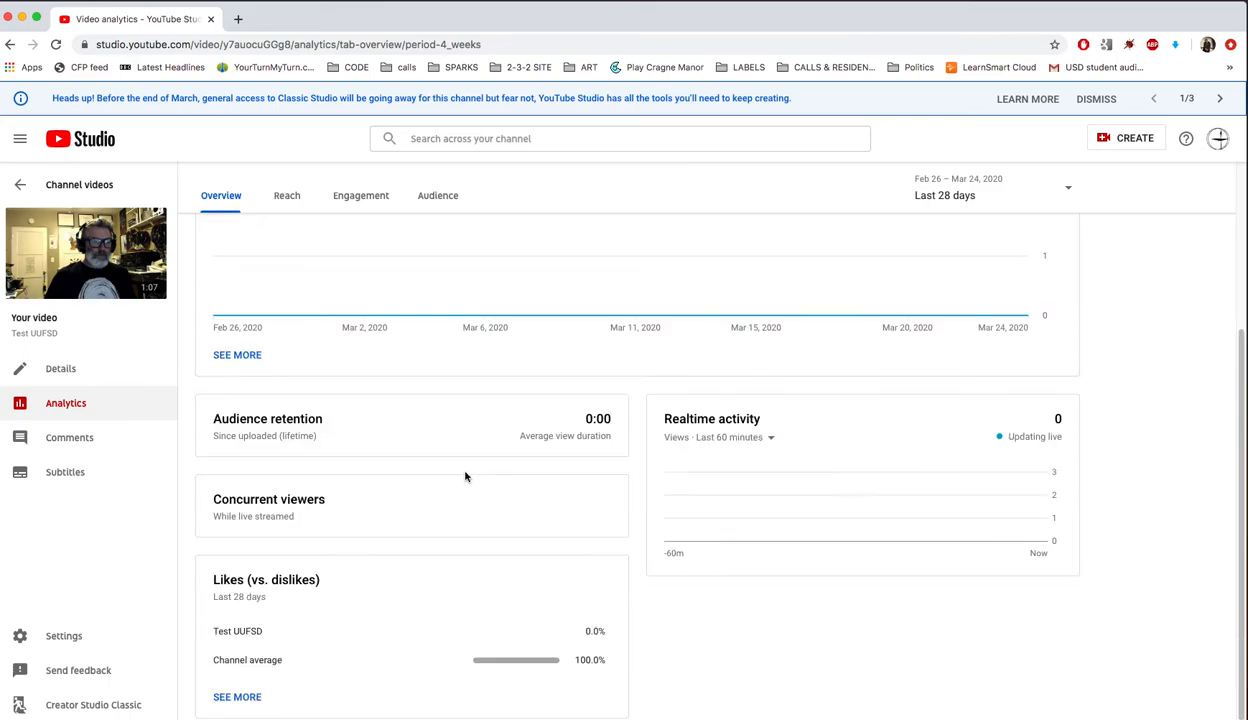
scroll(465, 475, up, 5)
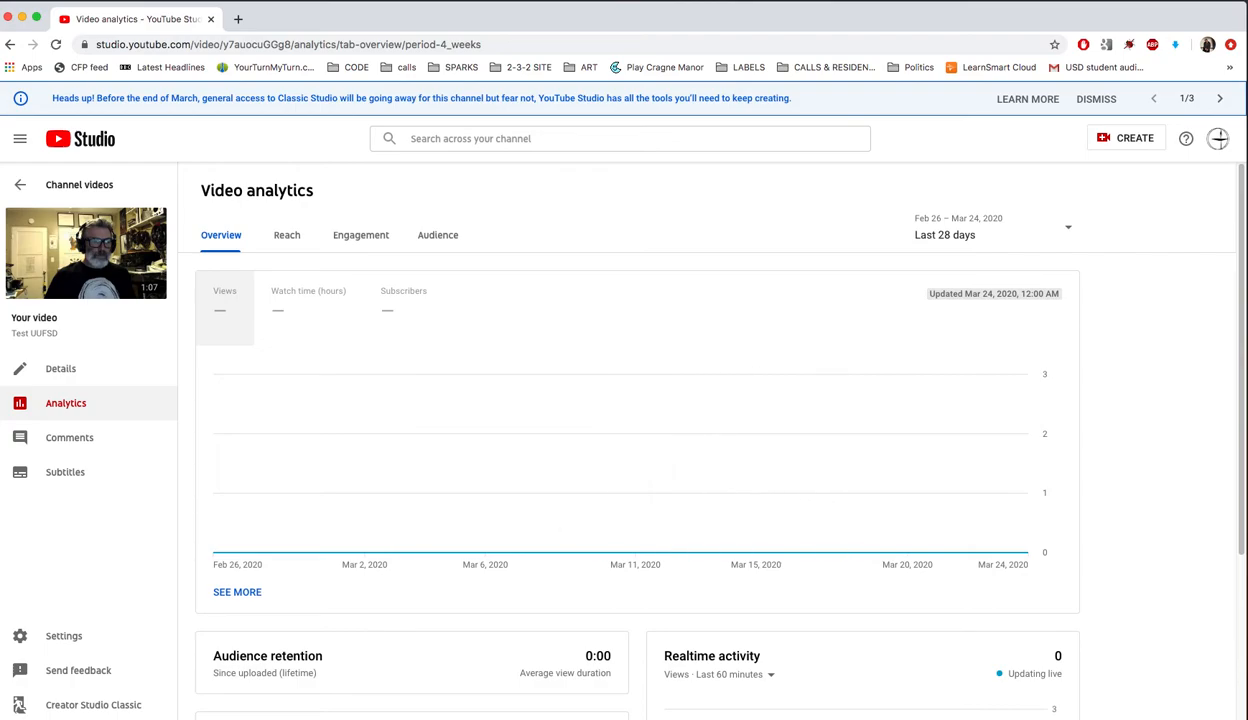
click(90, 441)
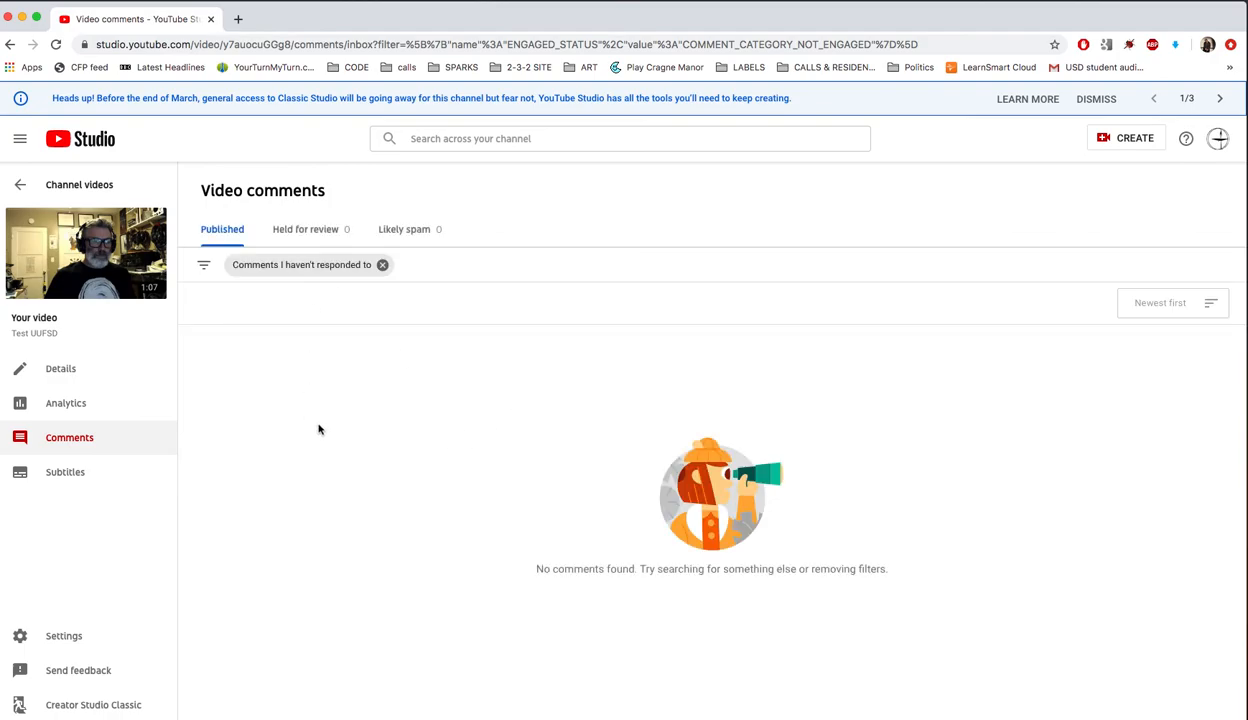
Check Held for review and Published comments, scan the video details, then return to Channel videos
click(308, 231)
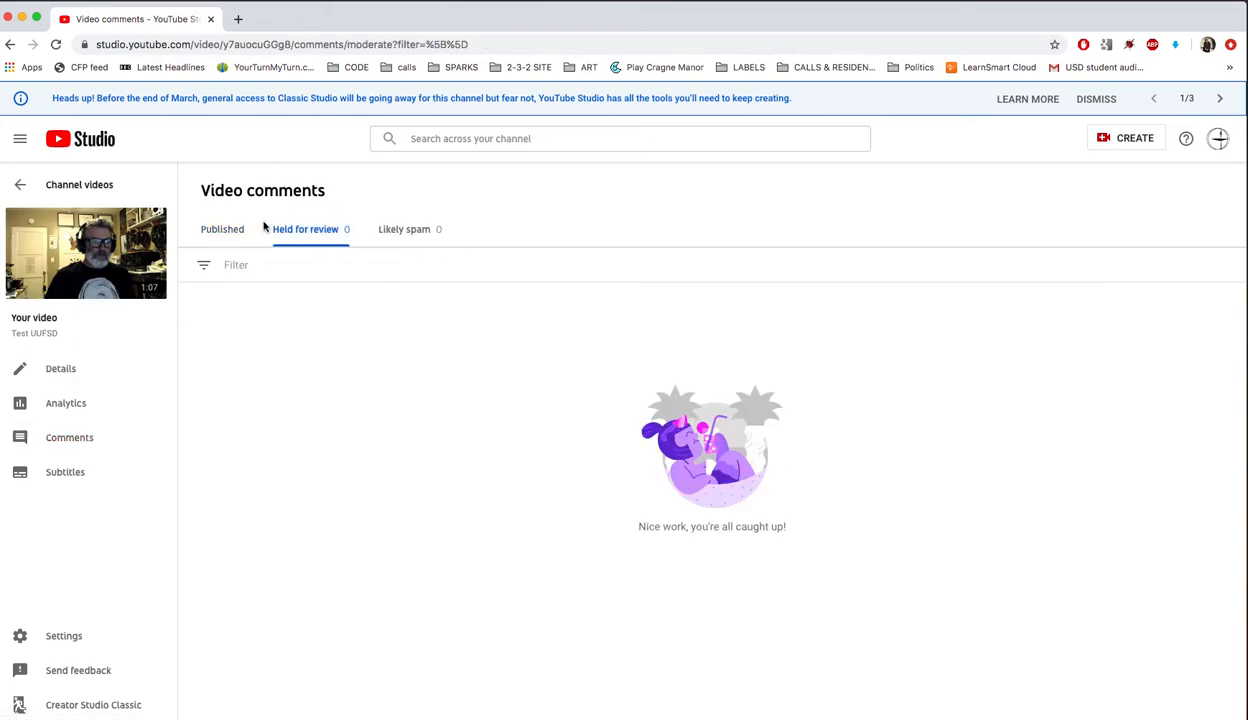
click(224, 231)
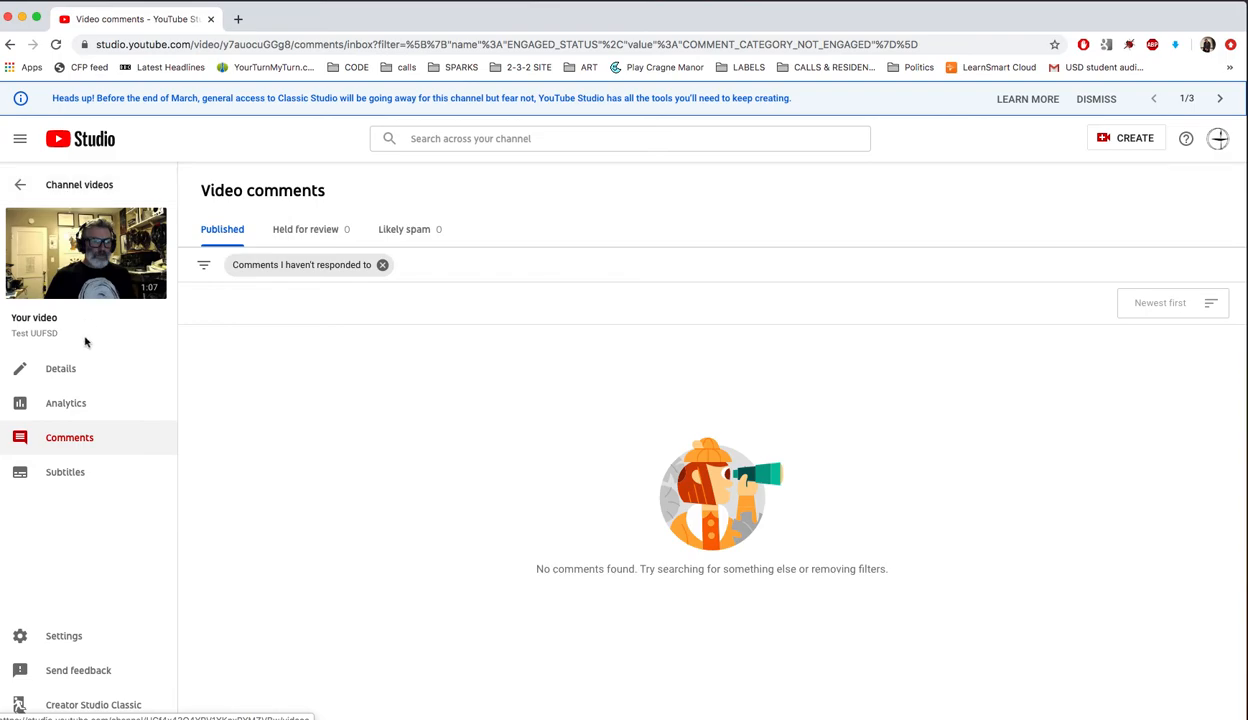
click(75, 374)
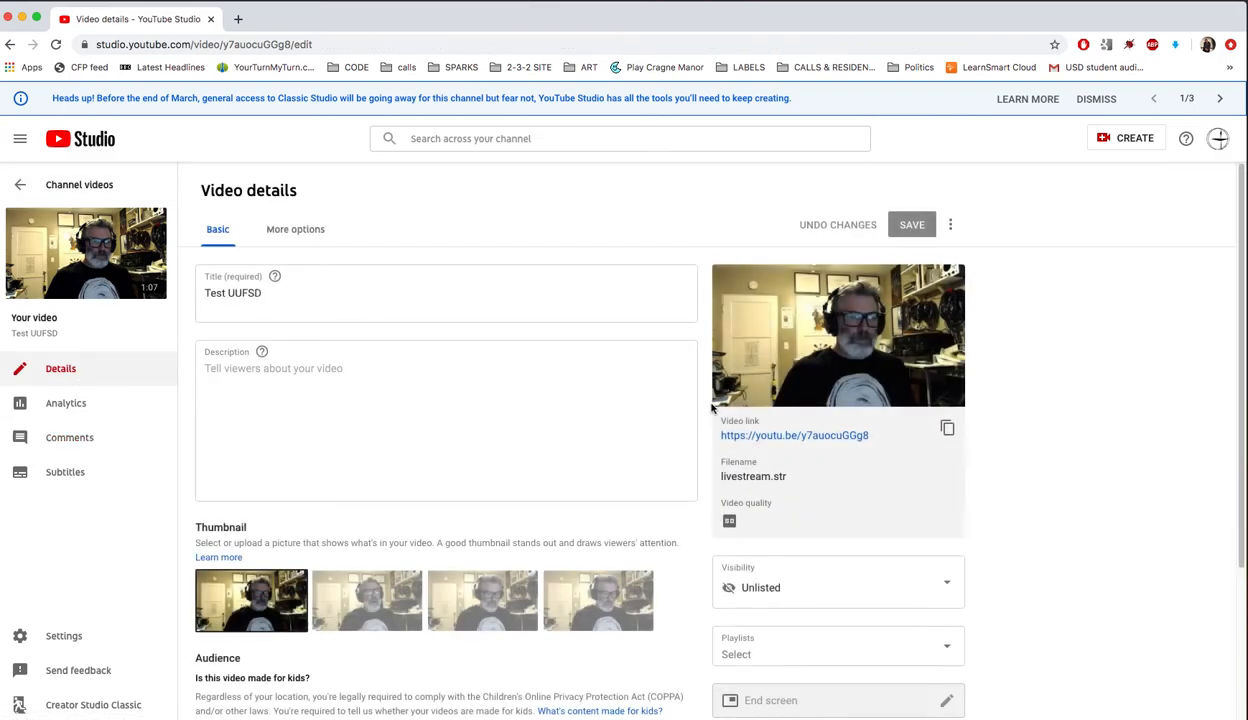
scroll(501, 398, down, 5)
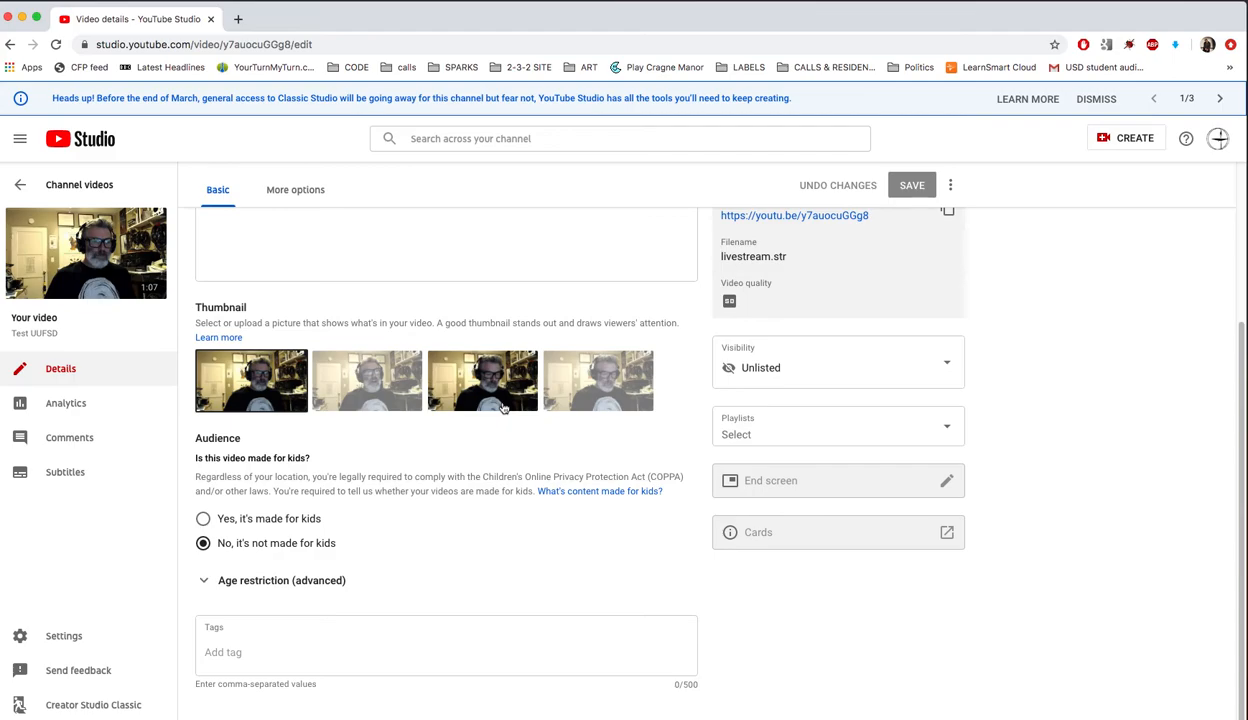
scroll(503, 408, up, 4)
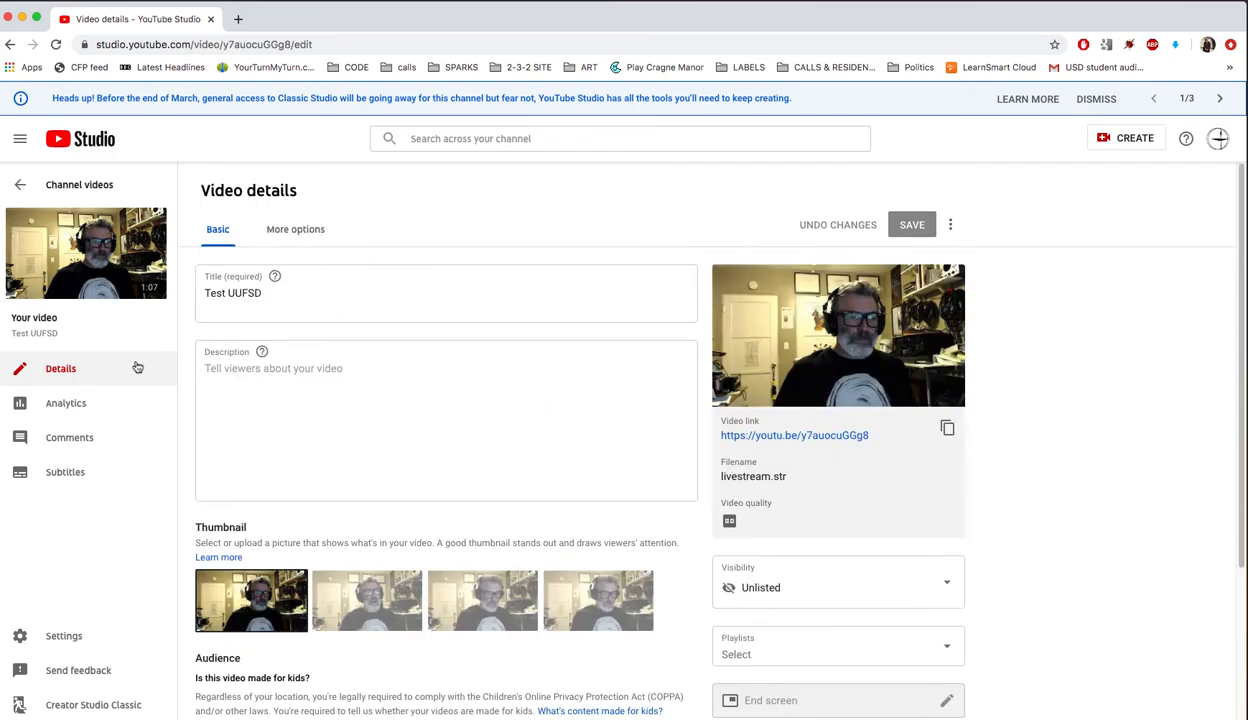
click(66, 184)
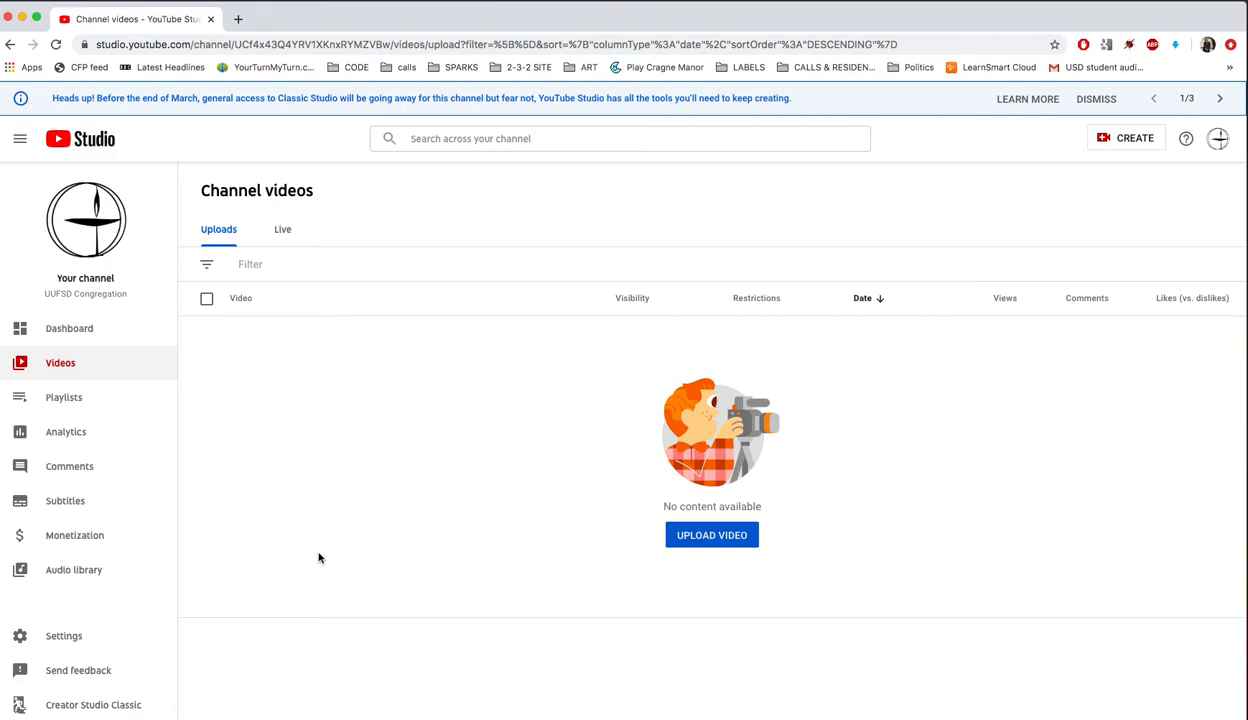
List the channel's Live replays, check Test UUFSD's comments, and return to Channel videos
click(287, 232)
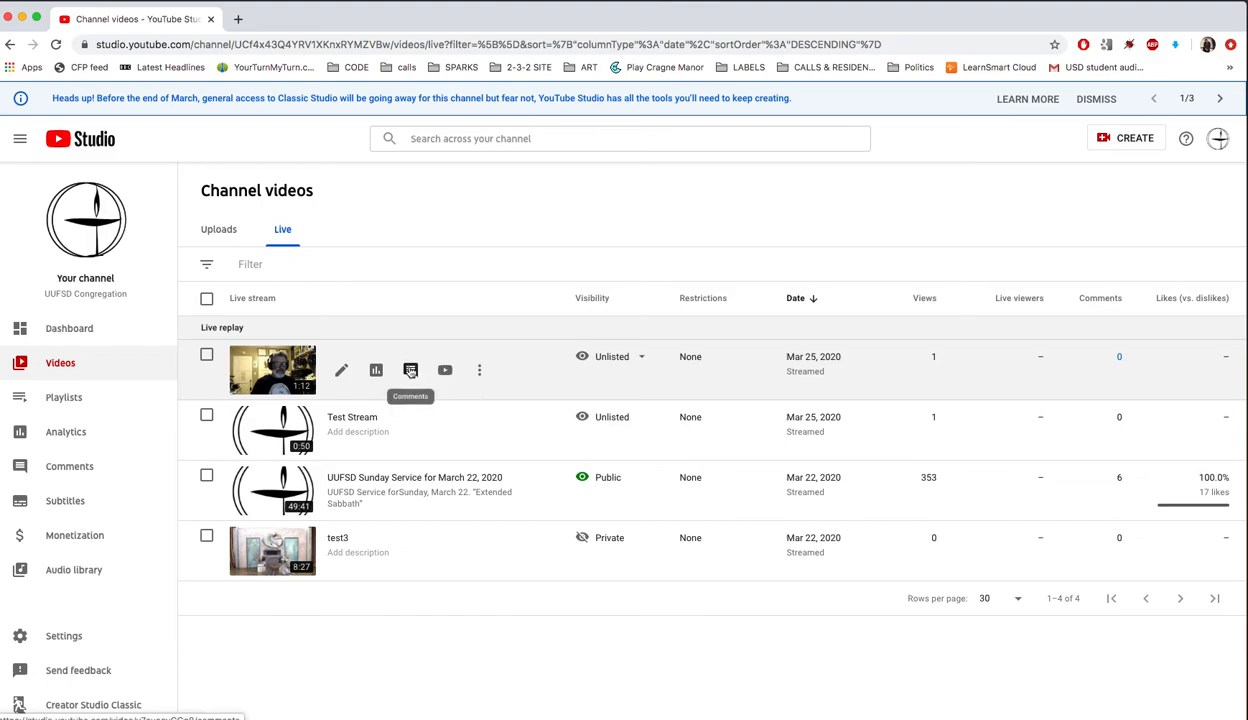
click(410, 372)
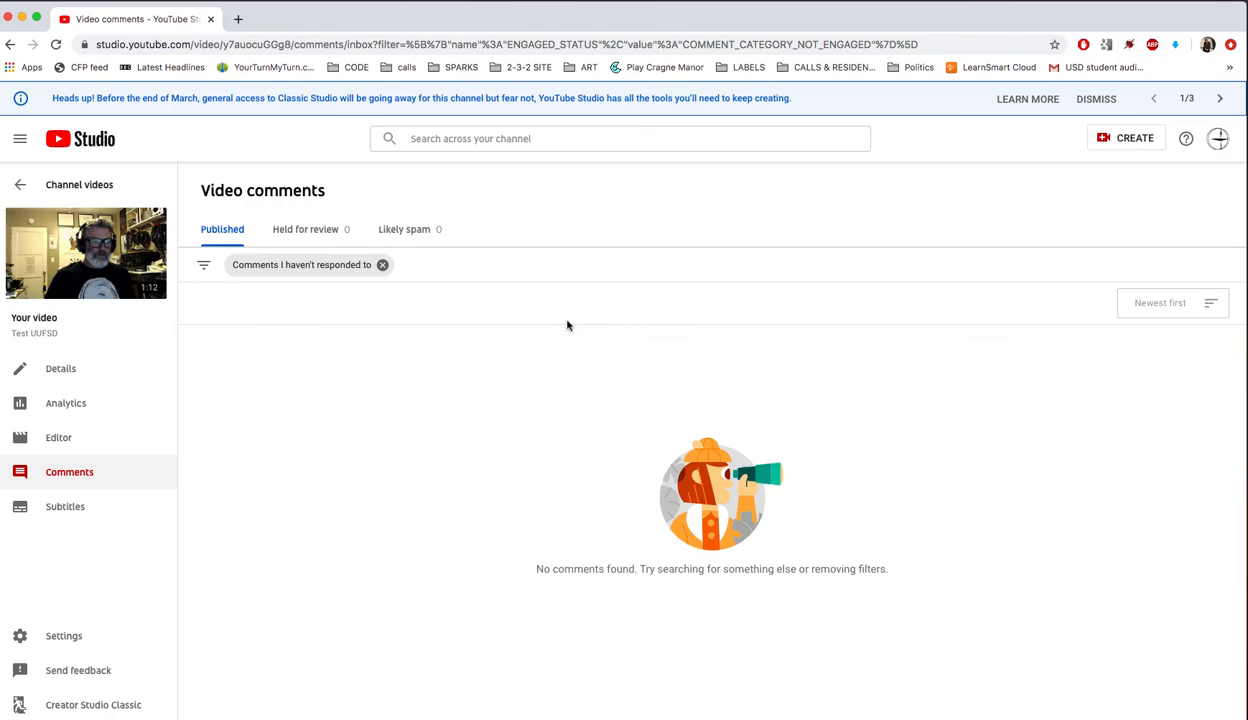
click(20, 184)
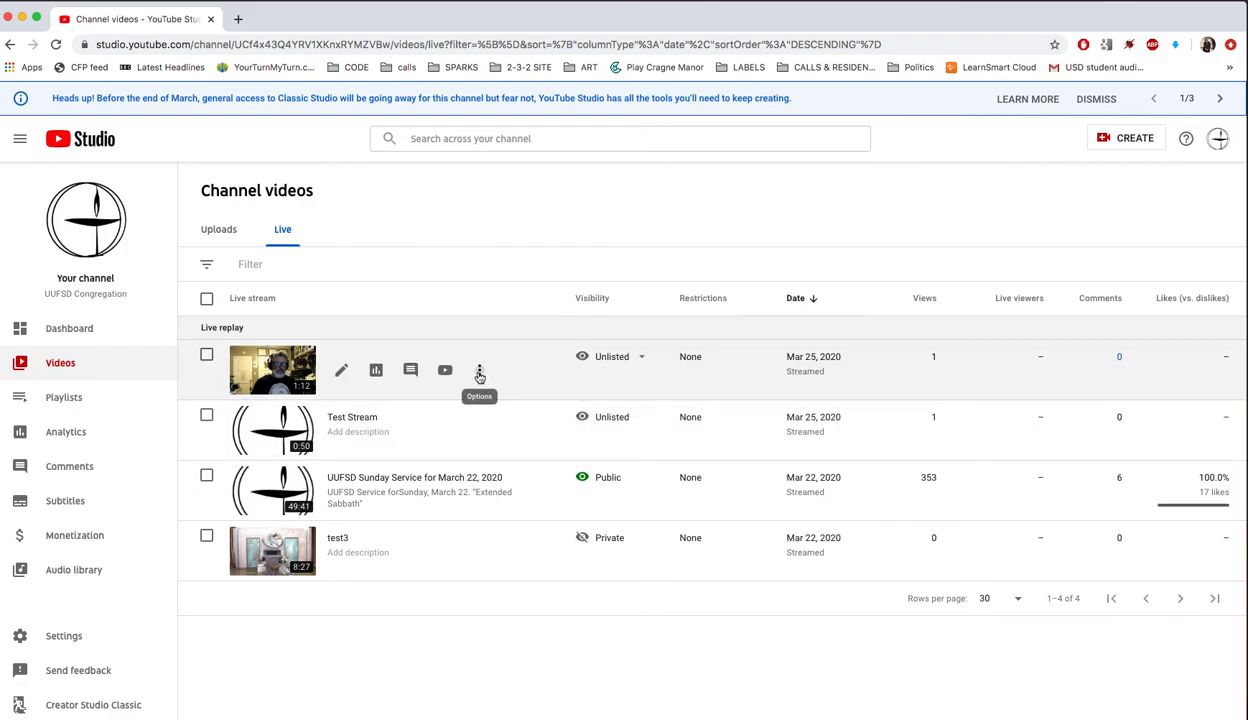
Permanently delete the Test UUFSD replay
click(478, 366)
click(410, 463)
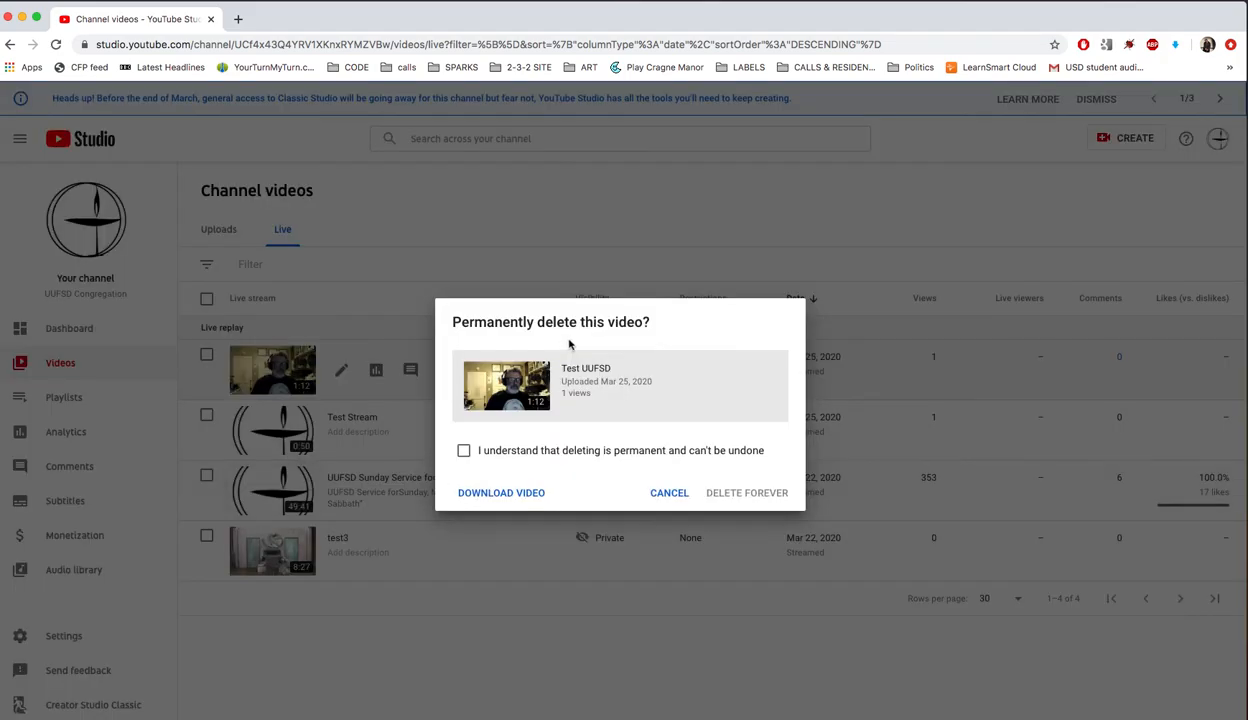
click(463, 450)
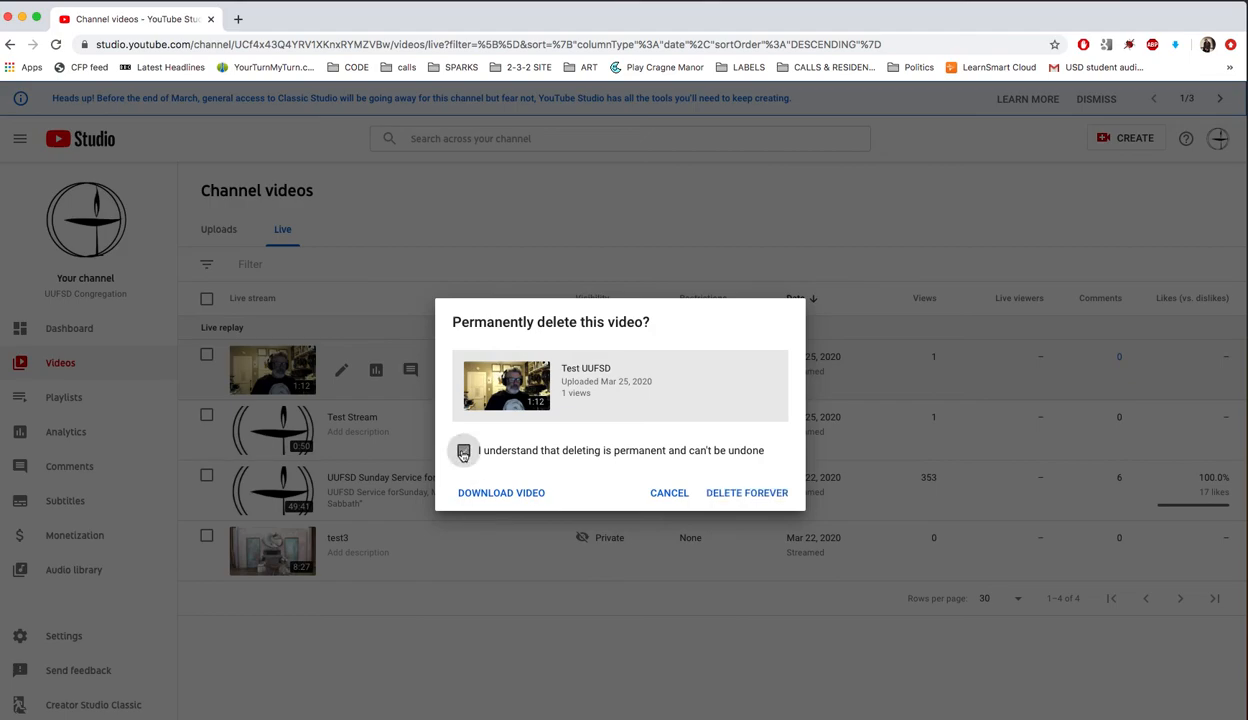
click(732, 496)
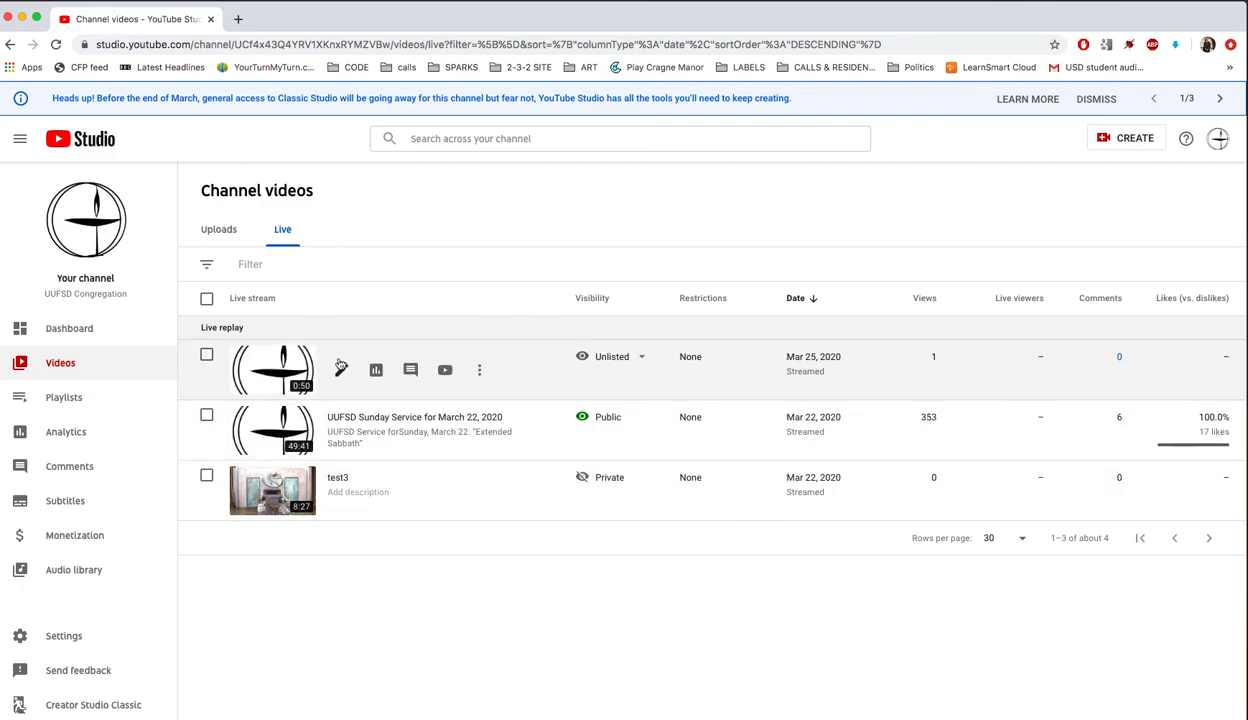
Permanently delete the Test Stream replay
click(480, 372)
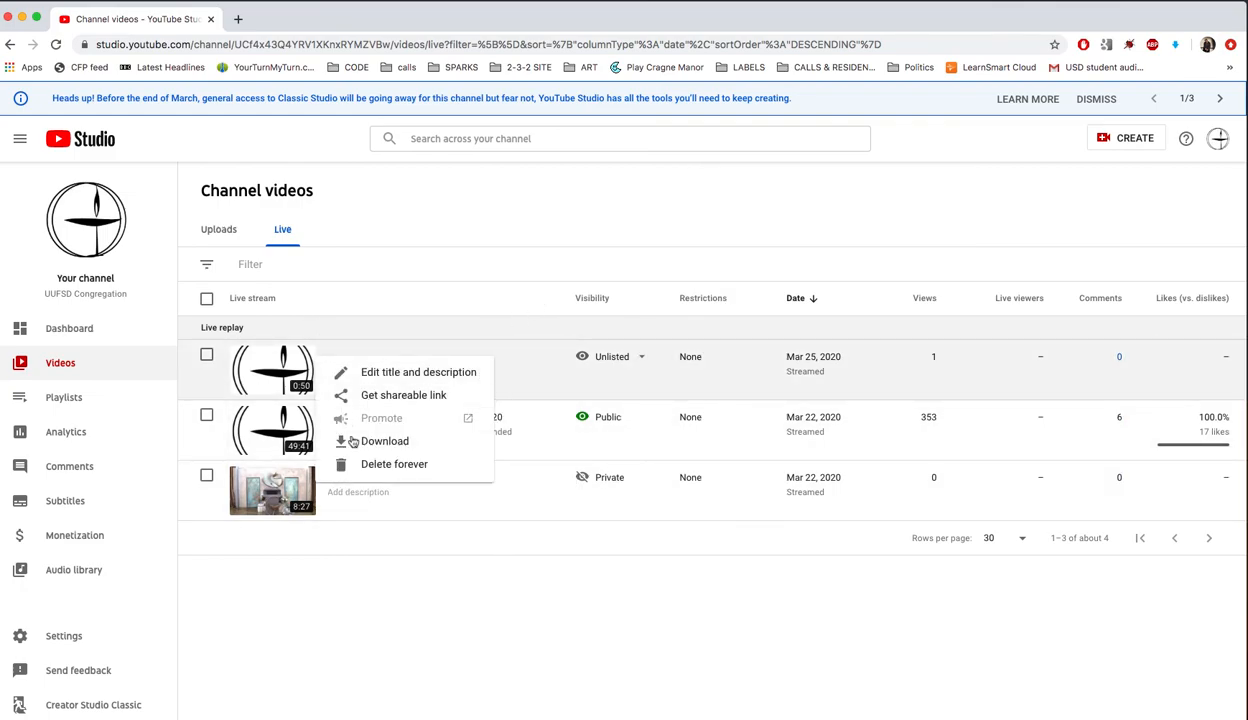
click(390, 463)
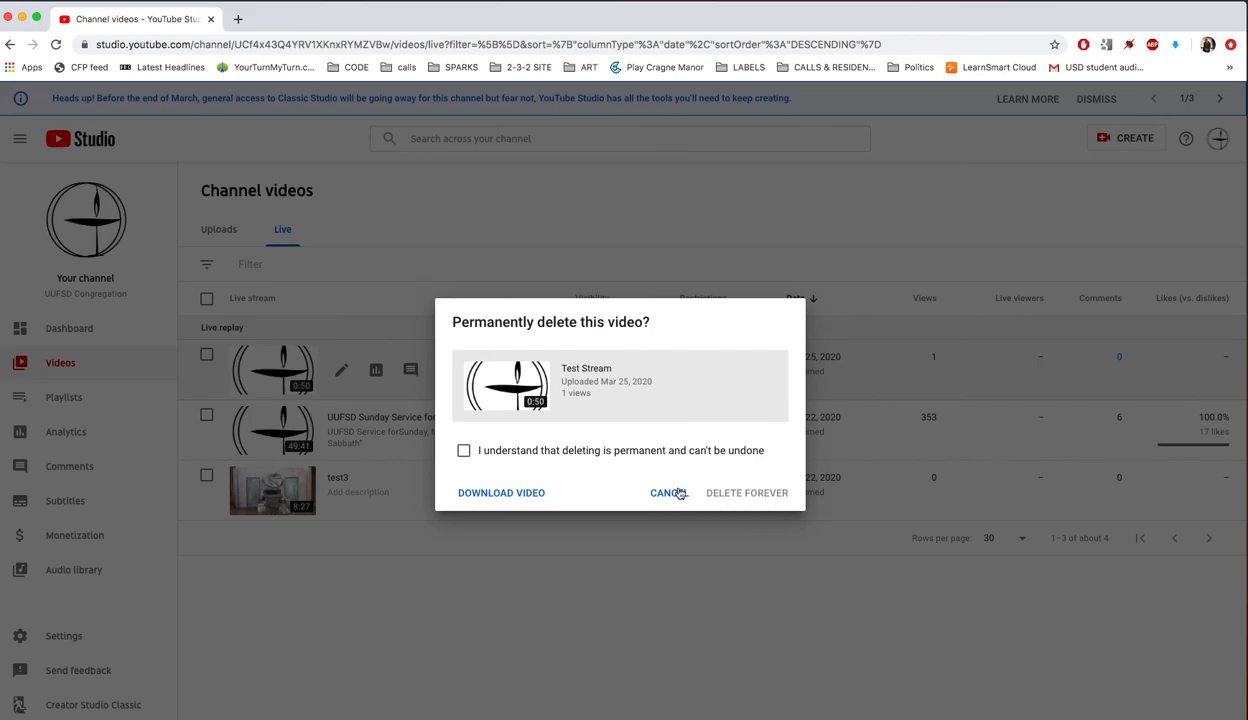
click(510, 449)
click(732, 496)
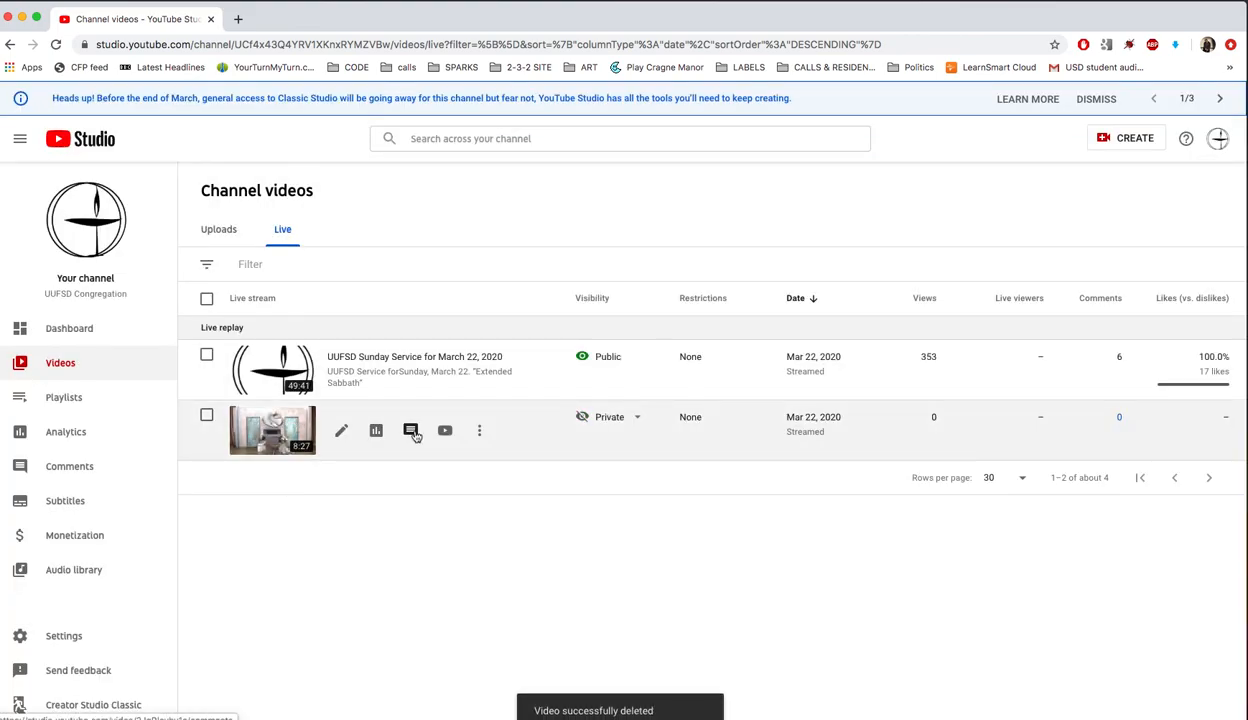
Permanently delete the test3 replay, then open the Sunday Service replay's details
click(482, 434)
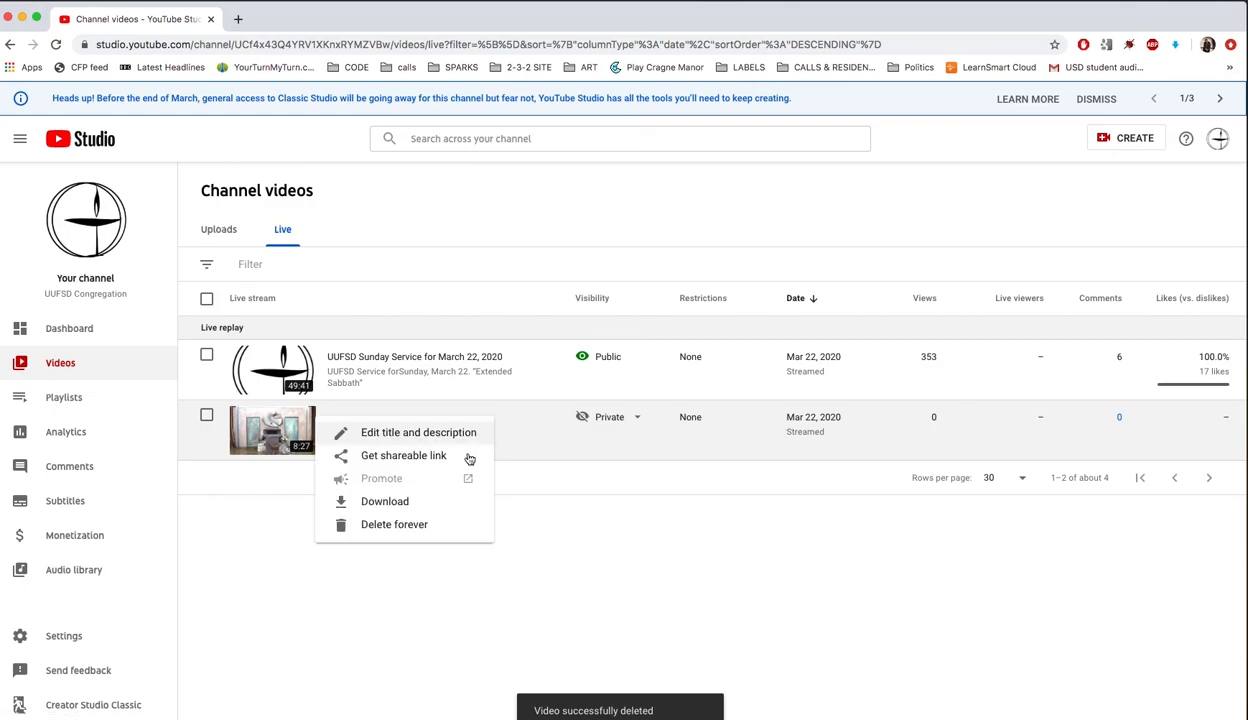
click(418, 523)
click(528, 447)
click(731, 490)
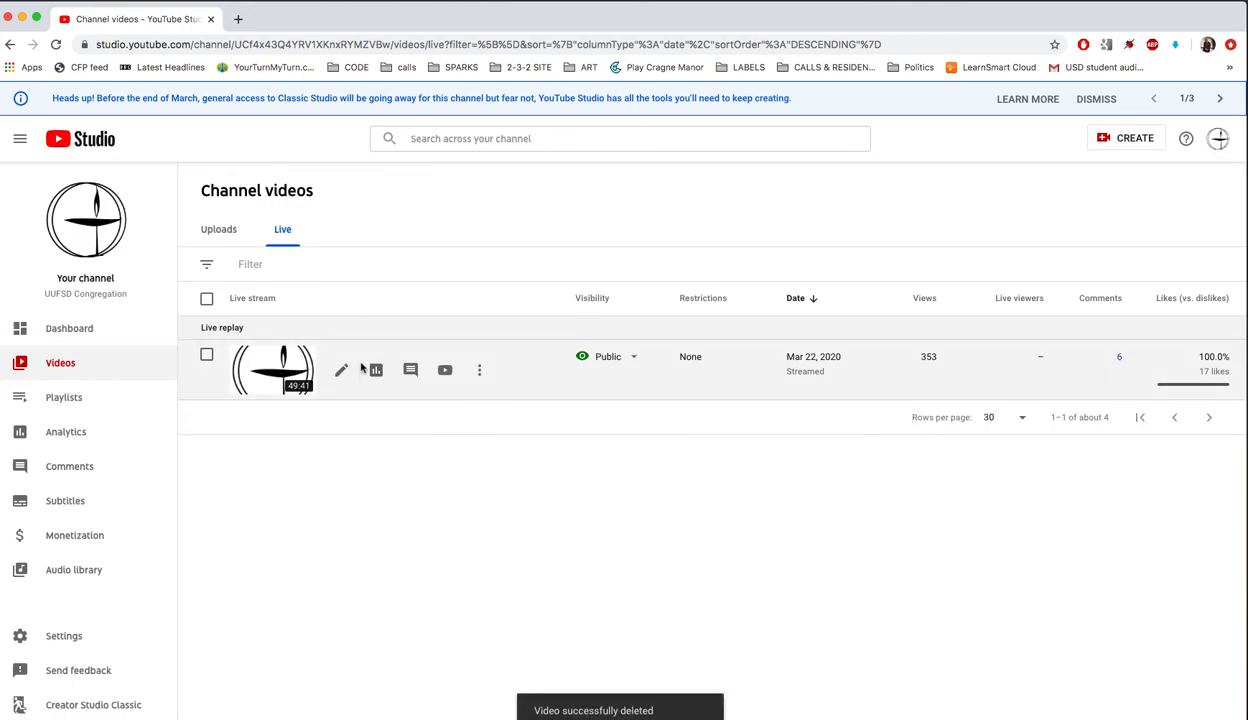
click(277, 366)
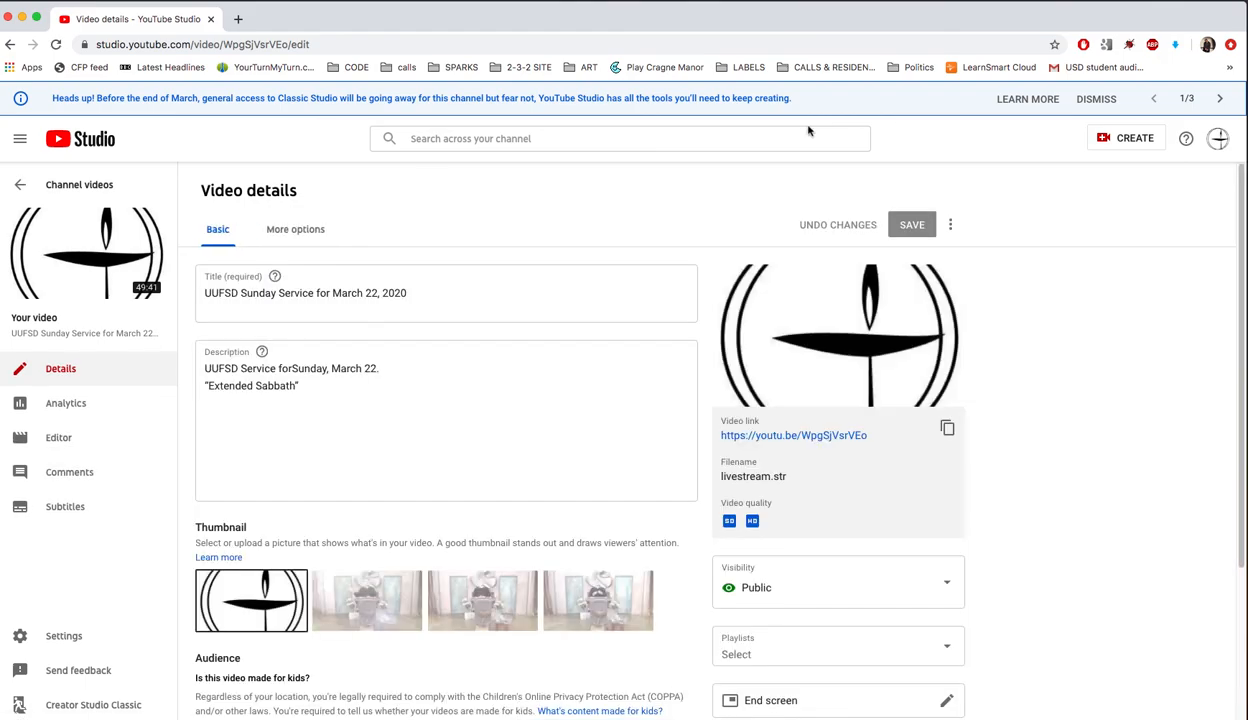
Launch the March 22, 2020 Sunday Service public video in a new tab
click(750, 435)
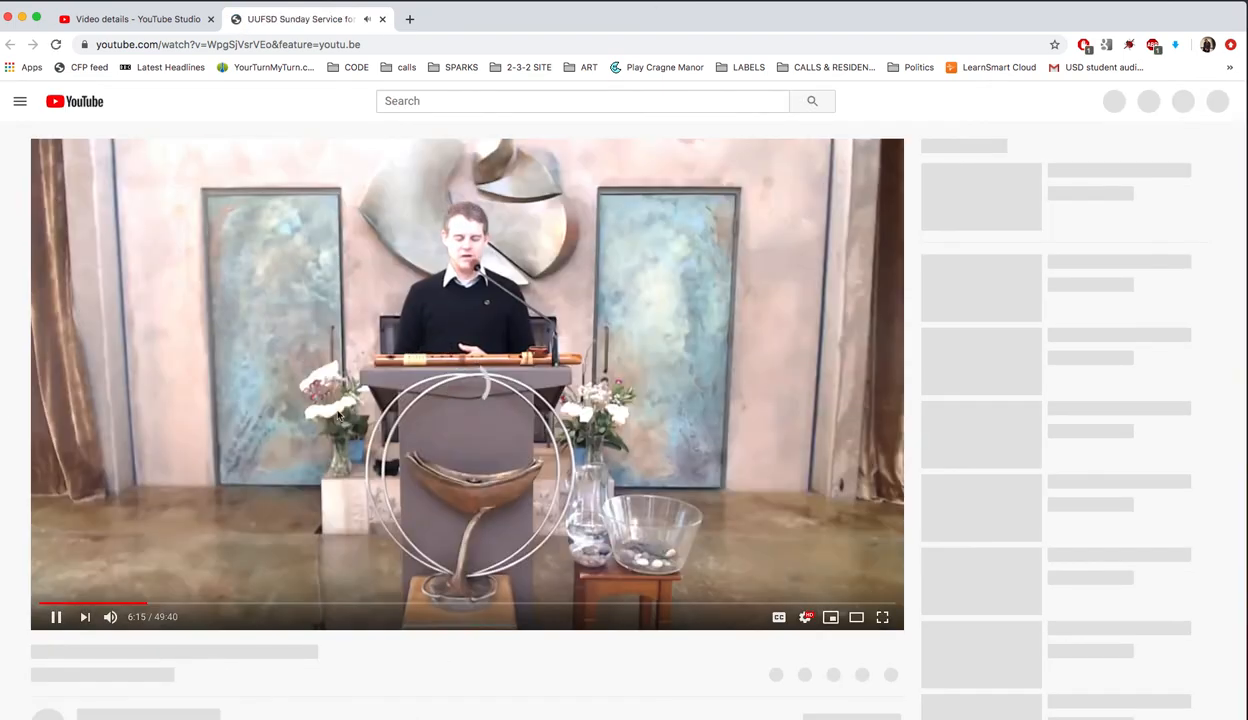
Pause the Sunday Service replay at 6:16 on the YouTube player
click(51, 619)
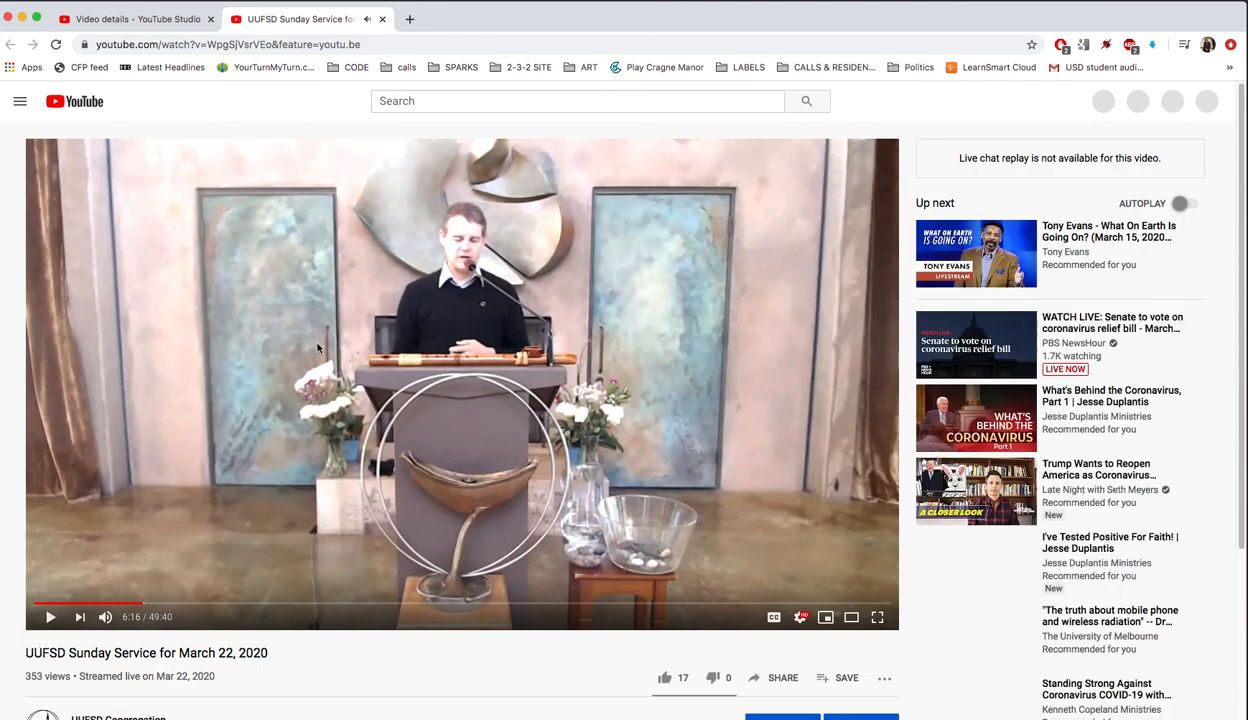